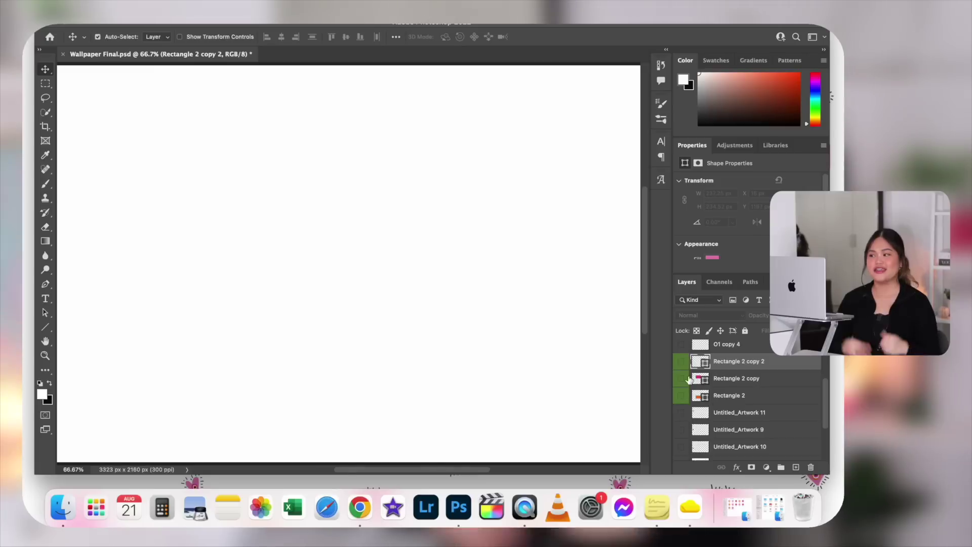
Show the Rectangle 2 copy 2, Rectangle 2 copy and Rectangle 2 shape layers on the wallpaper.
{"action": "left_click", "coordinate": [682, 363]}
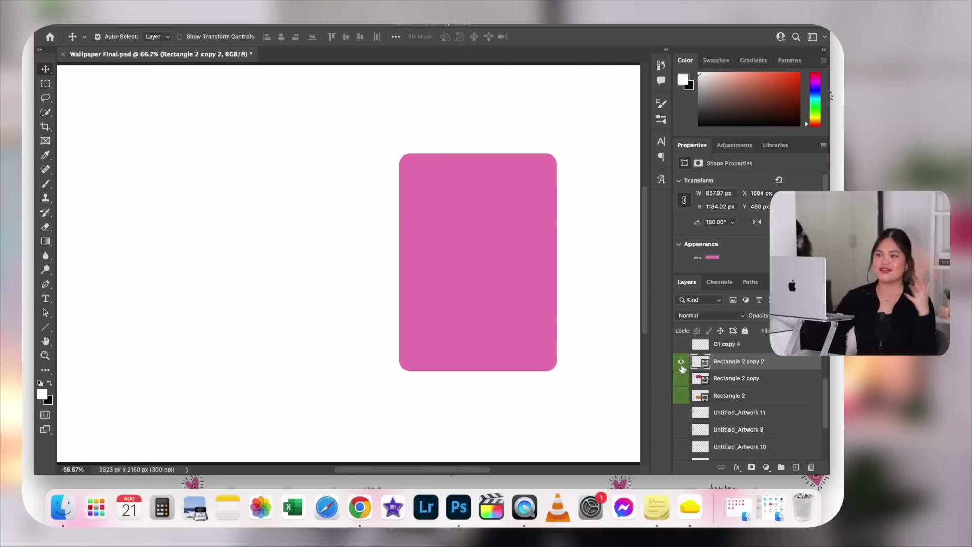
{"action": "left_click", "coordinate": [682, 379]}
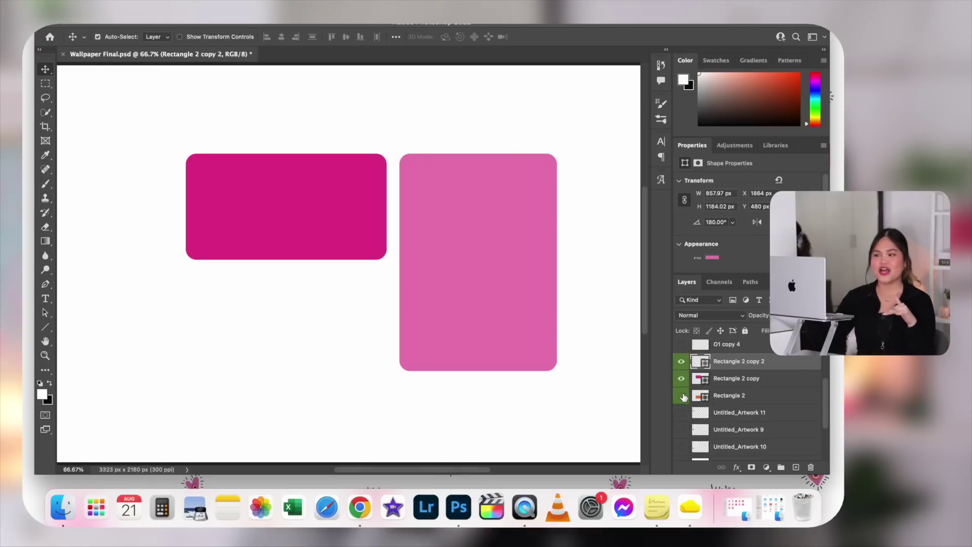
{"action": "left_click", "coordinate": [682, 397]}
Show the heart pattern layers O1 copy 4, L1 copy 4, H1 copy 4, O2 copy 3, L2 copy 3 and H2 copy 3.
{"action": "scroll", "coordinate": [686, 415], "scroll_direction": "up", "scroll_amount": 2}
{"action": "left_click", "coordinate": [682, 384]}
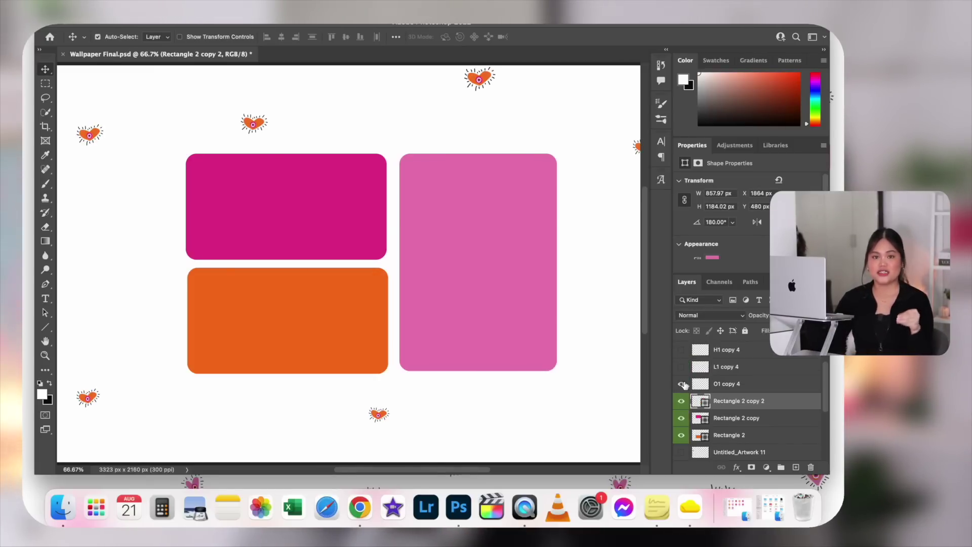
{"action": "left_click", "coordinate": [682, 366]}
{"action": "left_click", "coordinate": [682, 350]}
{"action": "scroll", "coordinate": [682, 374], "scroll_direction": "up", "scroll_amount": 2}
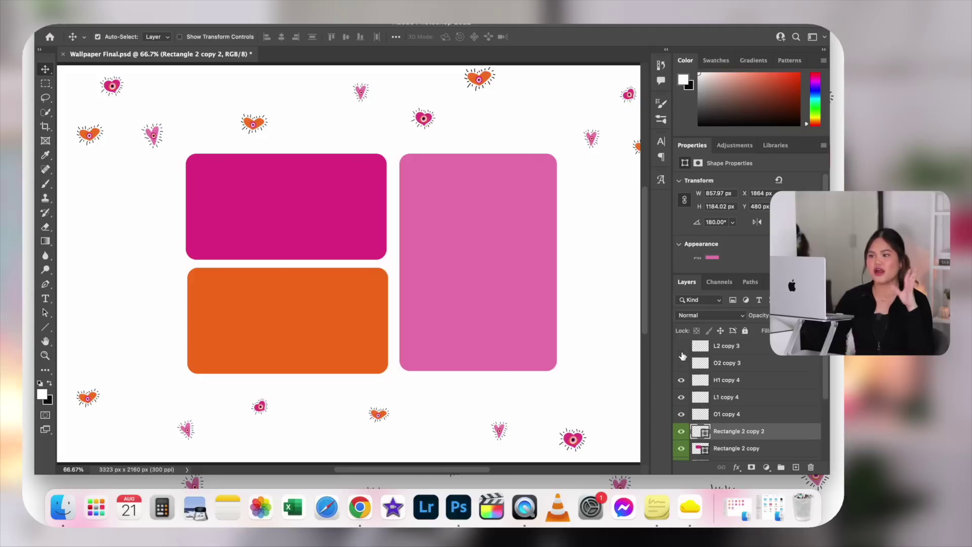
{"action": "scroll", "coordinate": [681, 359], "scroll_direction": "up", "scroll_amount": 1}
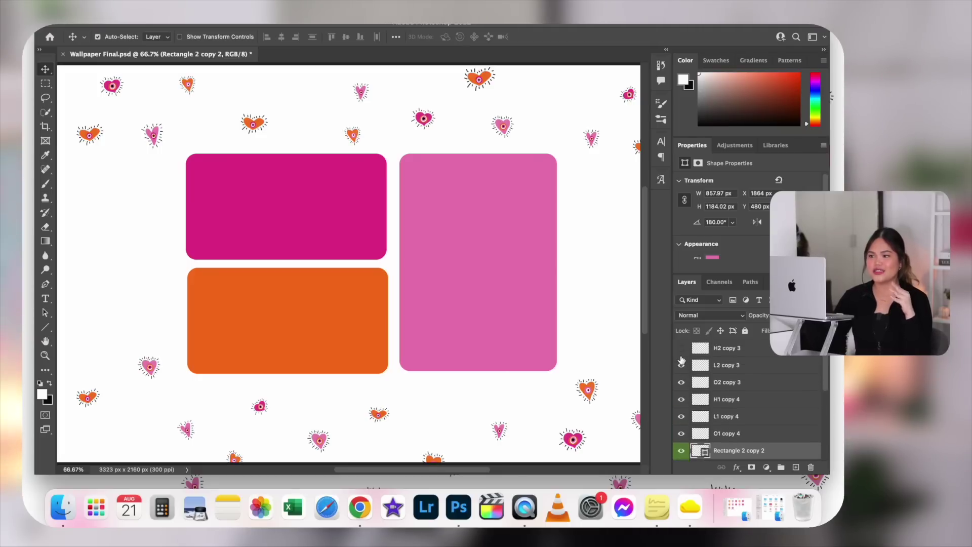
Show the eye-pattern tile layers Untitled_Artwork 11, Untitled_Artwork 9 and Untitled_Artwork 10.
{"action": "scroll", "coordinate": [689, 386], "scroll_direction": "down", "scroll_amount": 6}
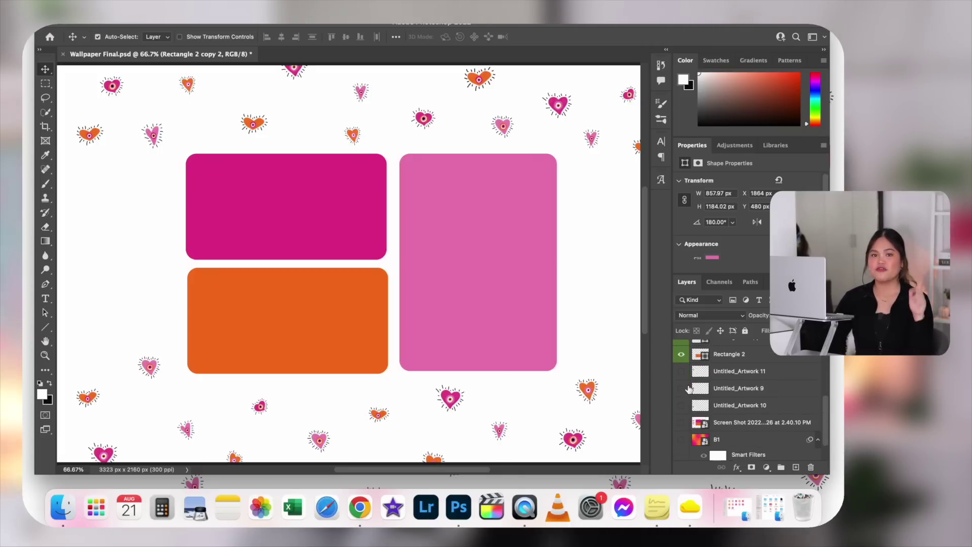
{"action": "left_click", "coordinate": [682, 371]}
{"action": "left_click", "coordinate": [682, 389]}
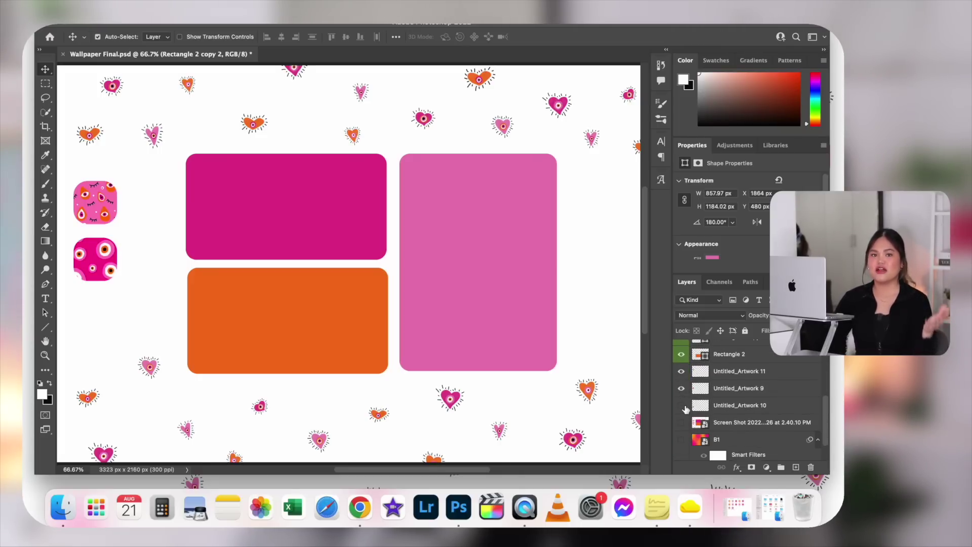
{"action": "left_click", "coordinate": [682, 406]}
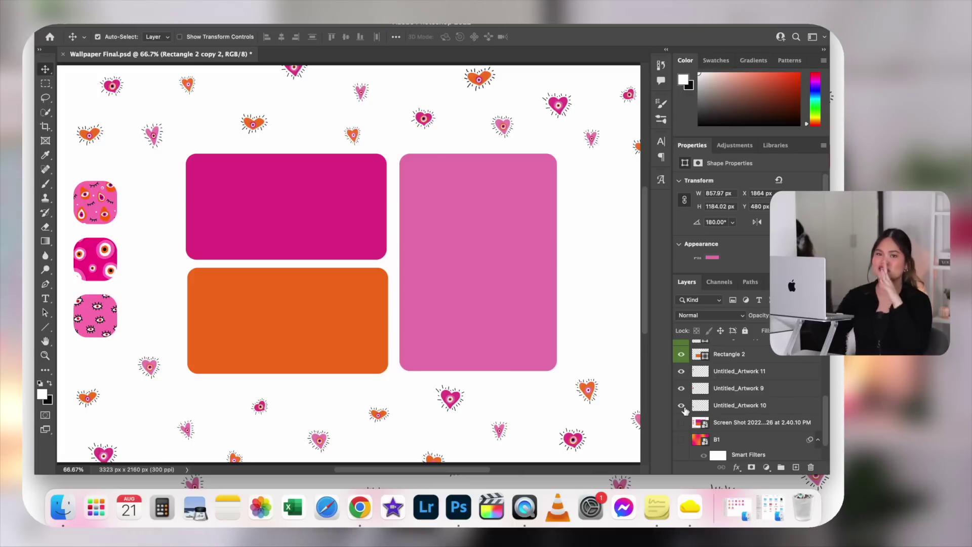
{"action": "scroll", "coordinate": [510, 337], "scroll_direction": "down", "scroll_amount": 1}
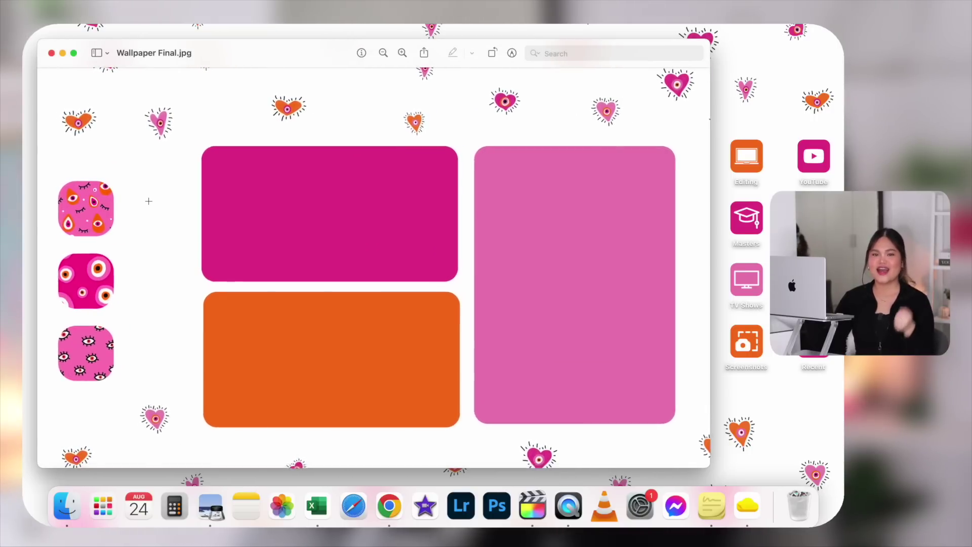
{"action": "scroll", "coordinate": [147, 200], "scroll_direction": "up", "scroll_amount": 5}
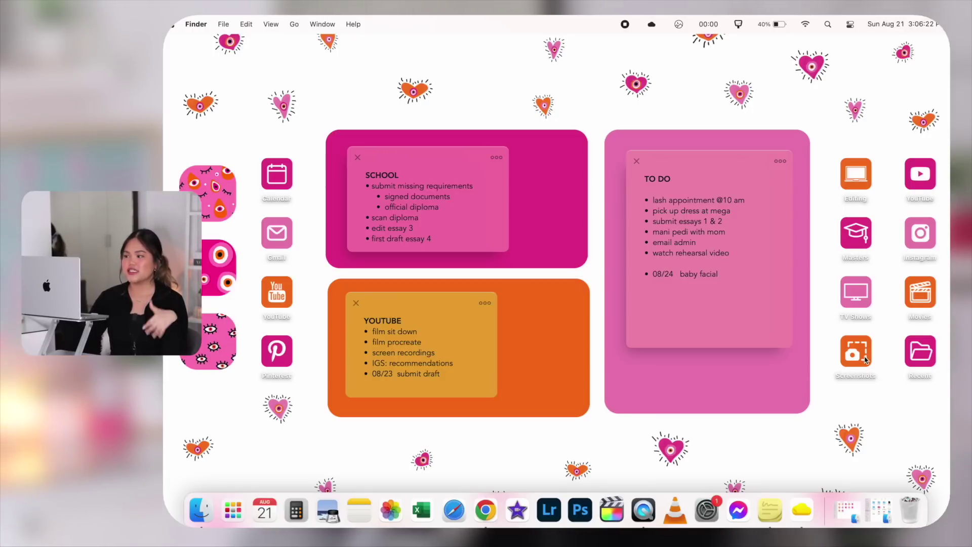
Create a new folder named Sample on the desktop.
{"action": "right_click", "coordinate": [848, 111]}
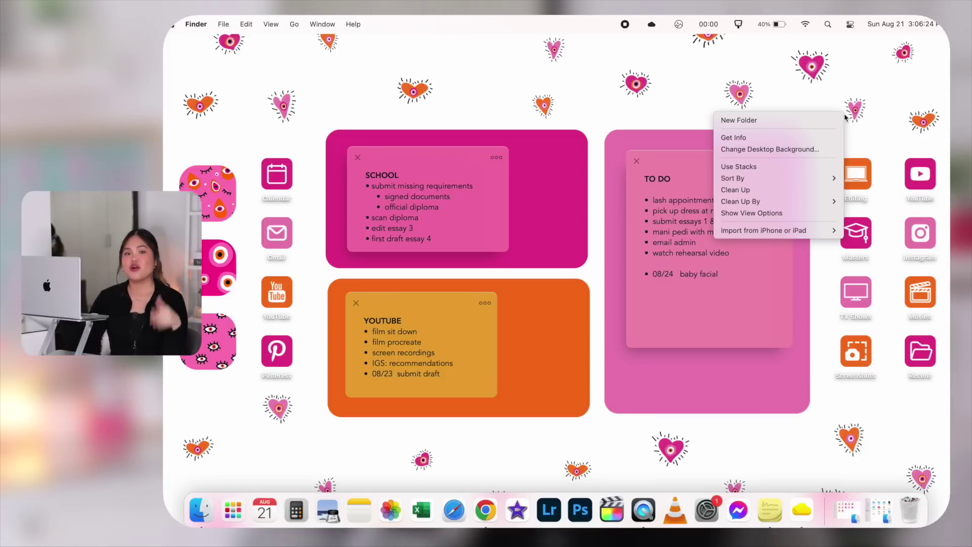
{"action": "left_click", "coordinate": [831, 120]}
{"action": "type", "text": "Sample"}
{"action": "key", "text": "Return"}
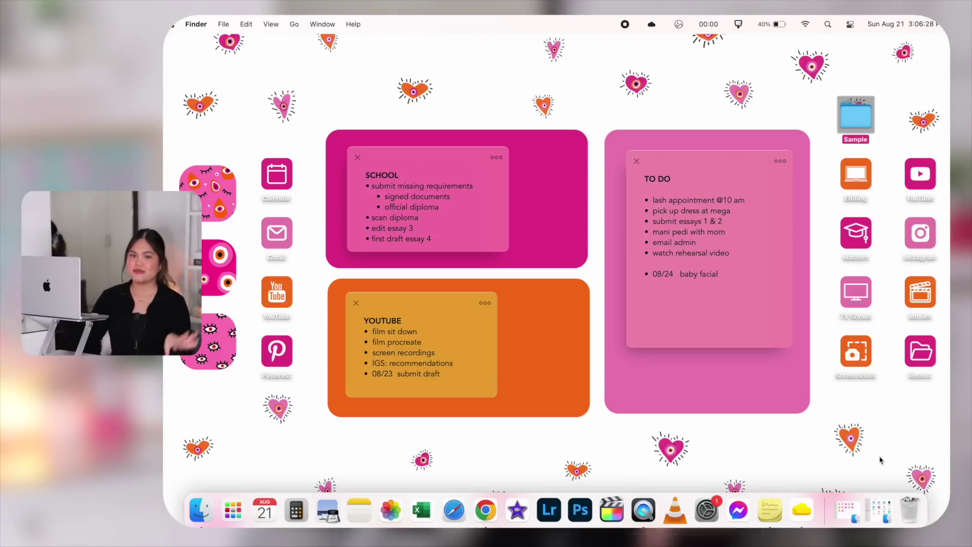
Open b.png from the minimized Folder Icons New folder and bring up the Sample folder's information.
{"action": "left_click", "coordinate": [846, 512]}
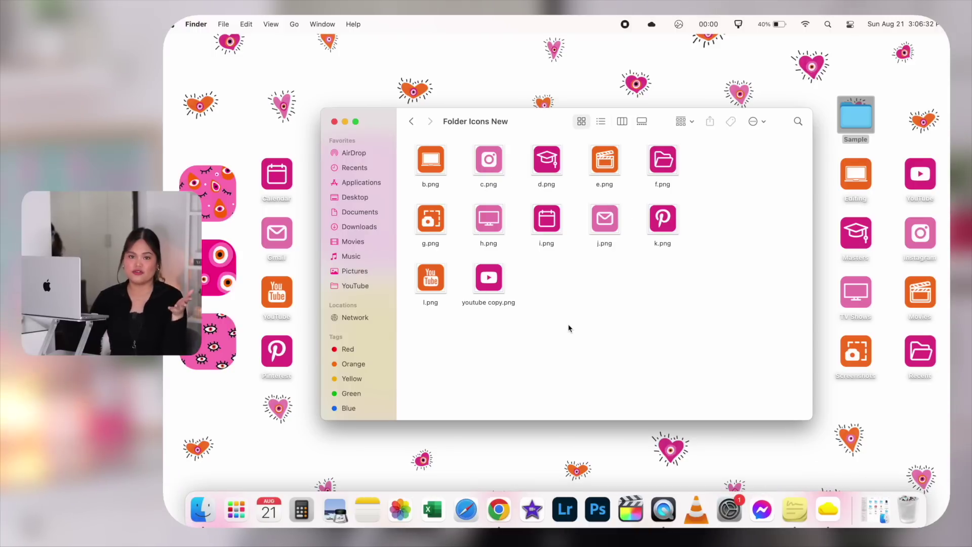
{"action": "double_click", "coordinate": [427, 158]}
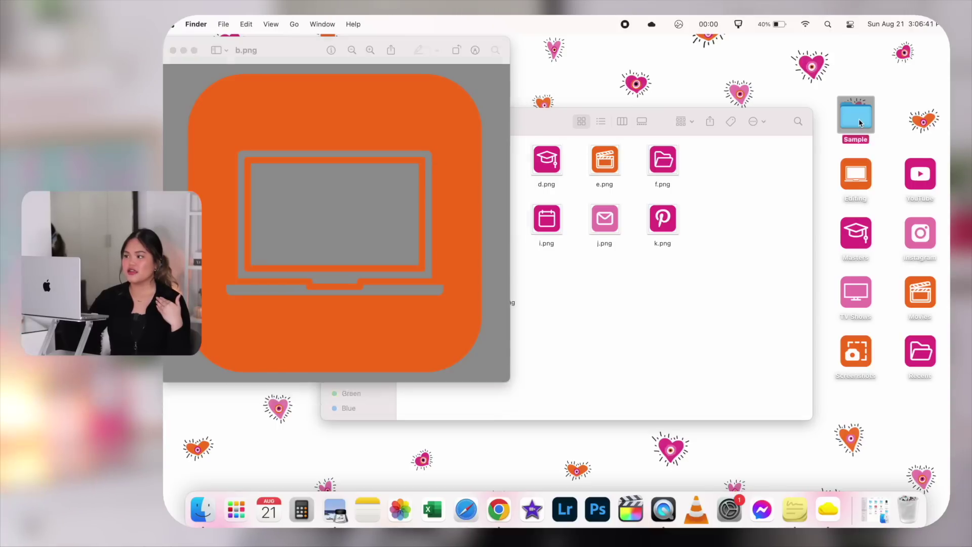
{"action": "right_click", "coordinate": [843, 121]}
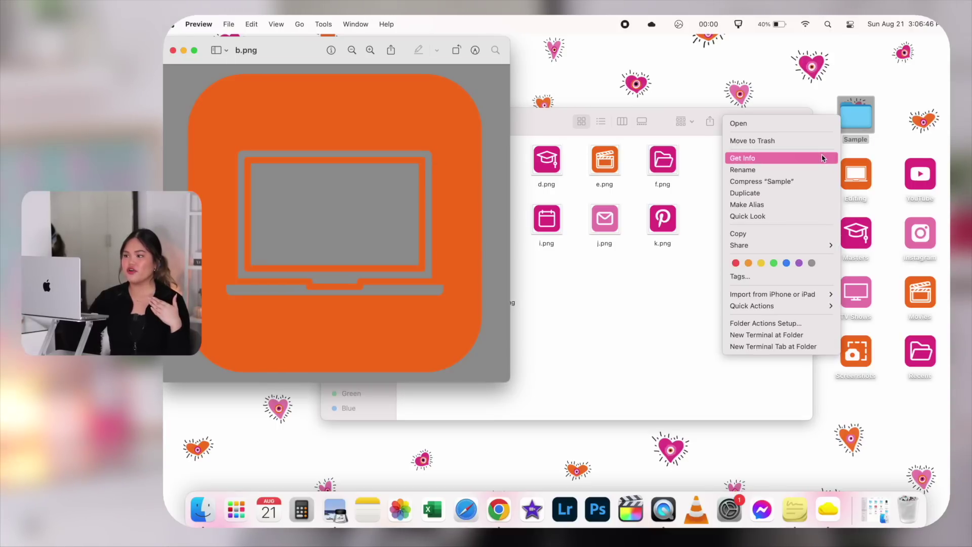
{"action": "left_click", "coordinate": [821, 158]}
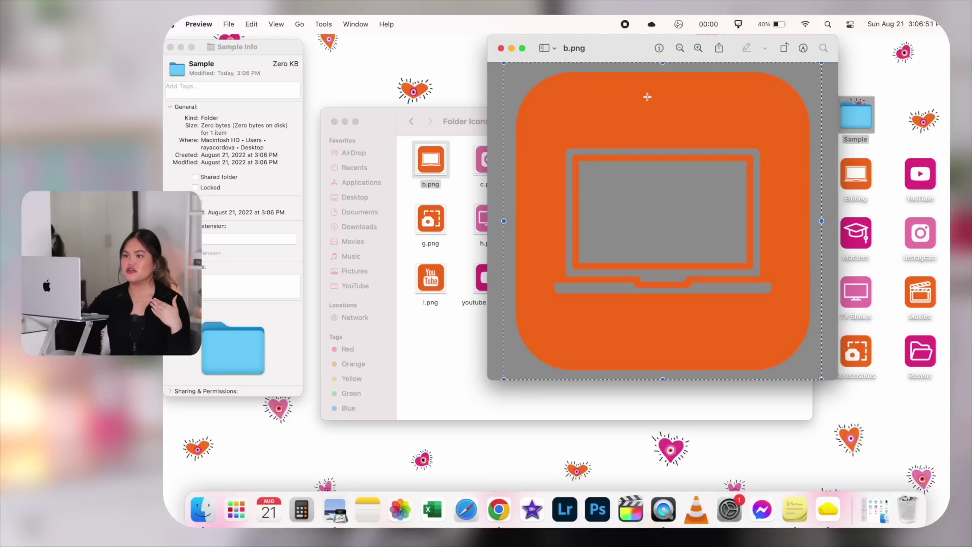
Copy the whole b.png image, paste it as the Sample folder's icon, and close the info and image windows.
{"action": "key", "text": "super+a"}
{"action": "left_click", "coordinate": [170, 69]}
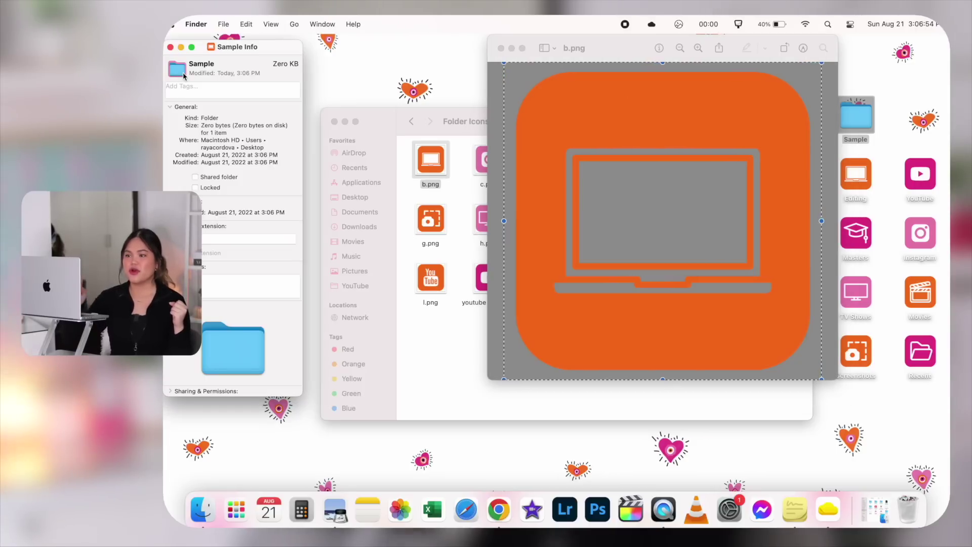
{"action": "key", "text": "super+v"}
{"action": "left_click", "coordinate": [170, 47]}
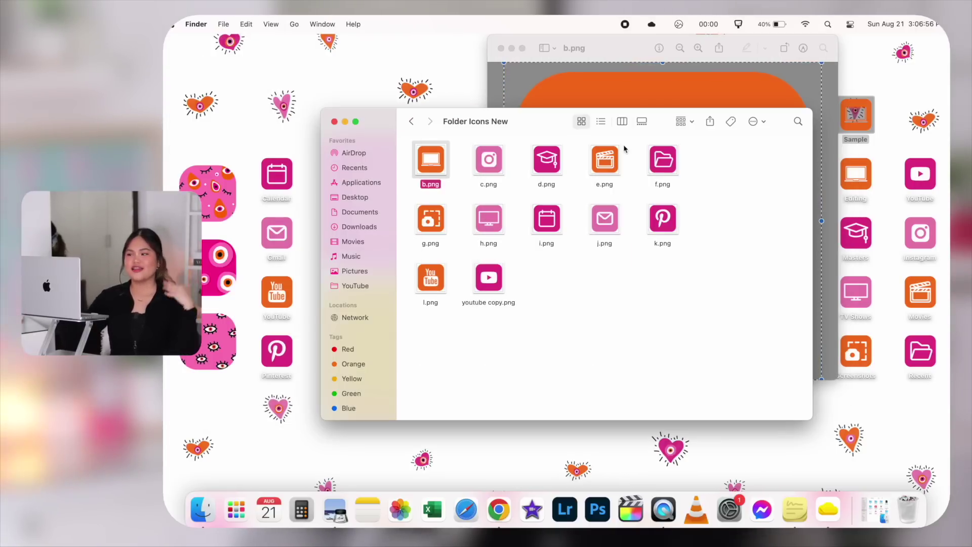
{"action": "left_click", "coordinate": [613, 87]}
{"action": "key", "text": "super+w"}
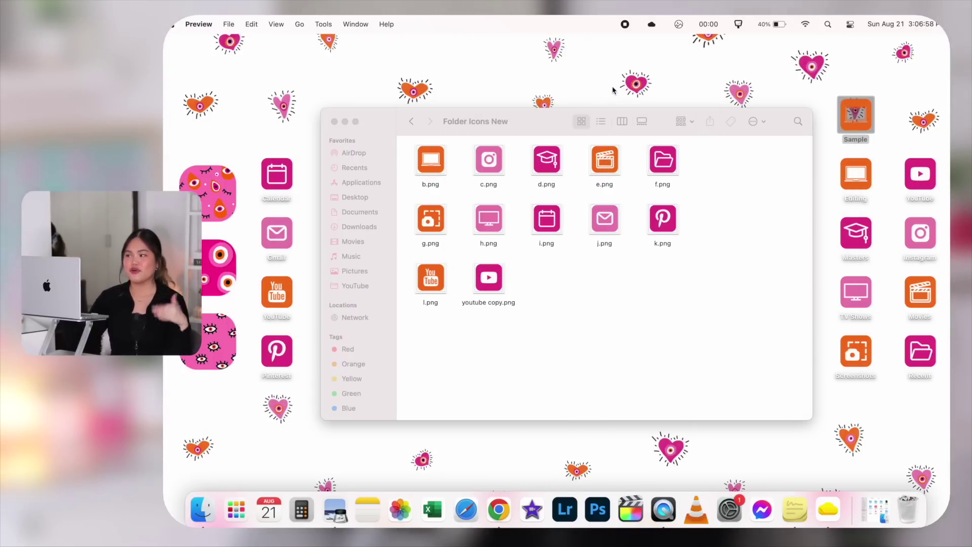
{"action": "left_click", "coordinate": [608, 280]}
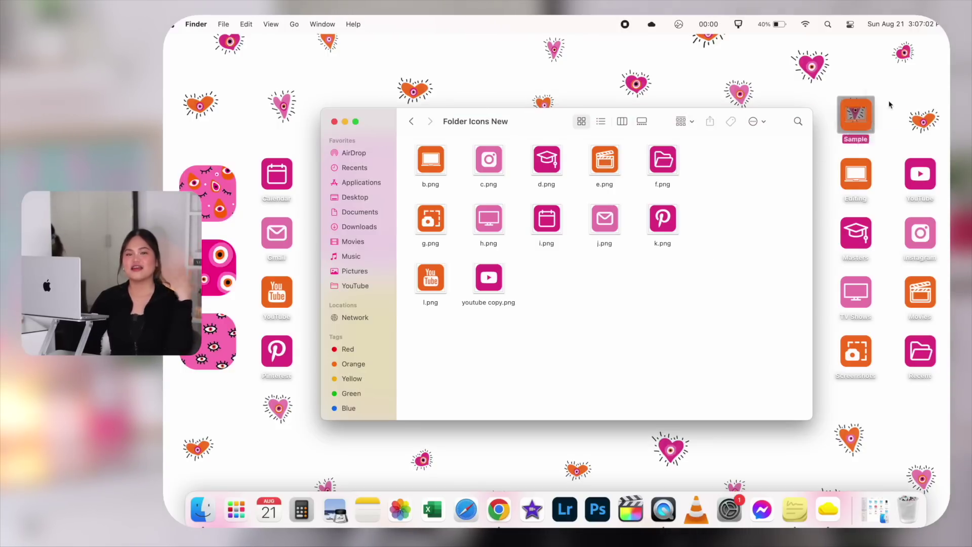
{"action": "left_click_drag", "start_coordinate": [871, 126], "coordinate": [842, 67]}
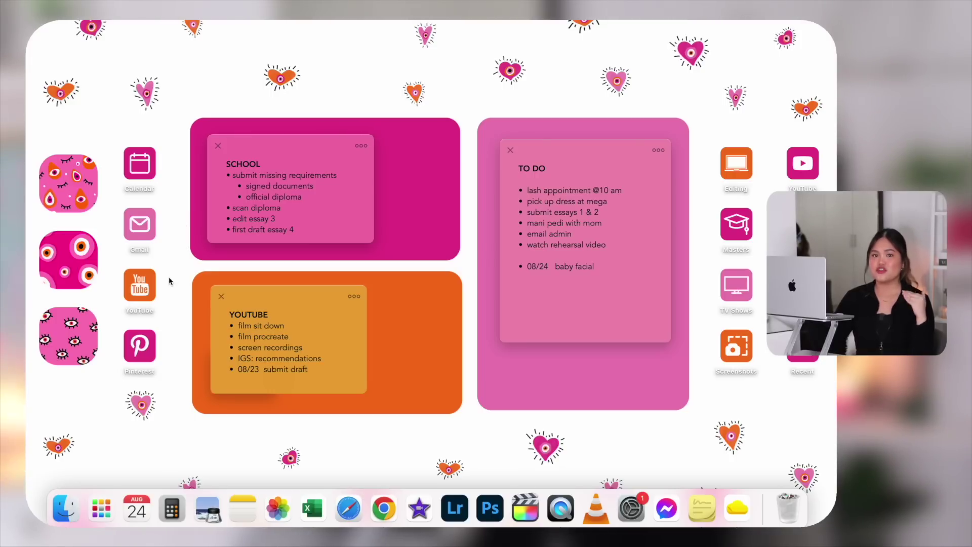
Open Pinterest from its desktop shortcut and save the page's address as a web shortcut on the desktop.
{"action": "left_click", "coordinate": [151, 355]}
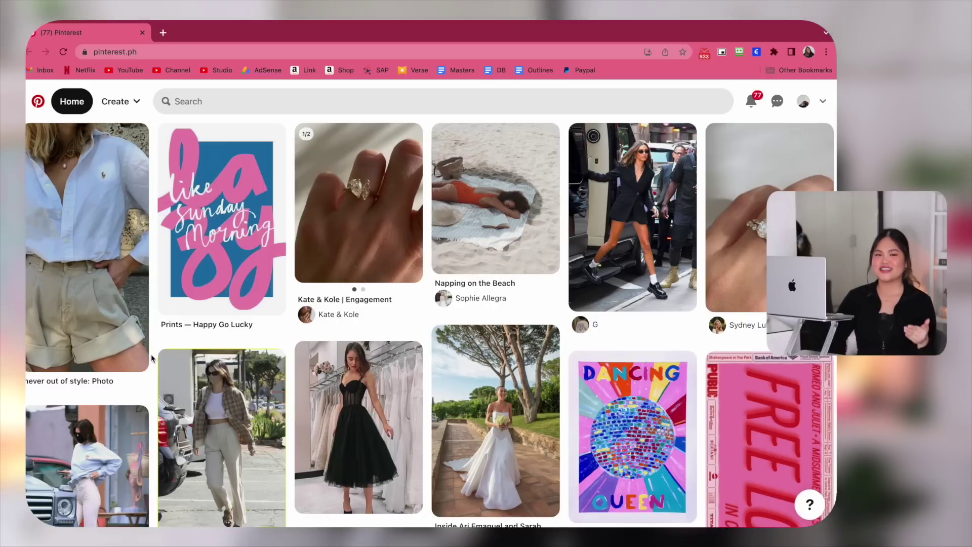
{"action": "scroll", "coordinate": [151, 354], "scroll_direction": "down", "scroll_amount": 3}
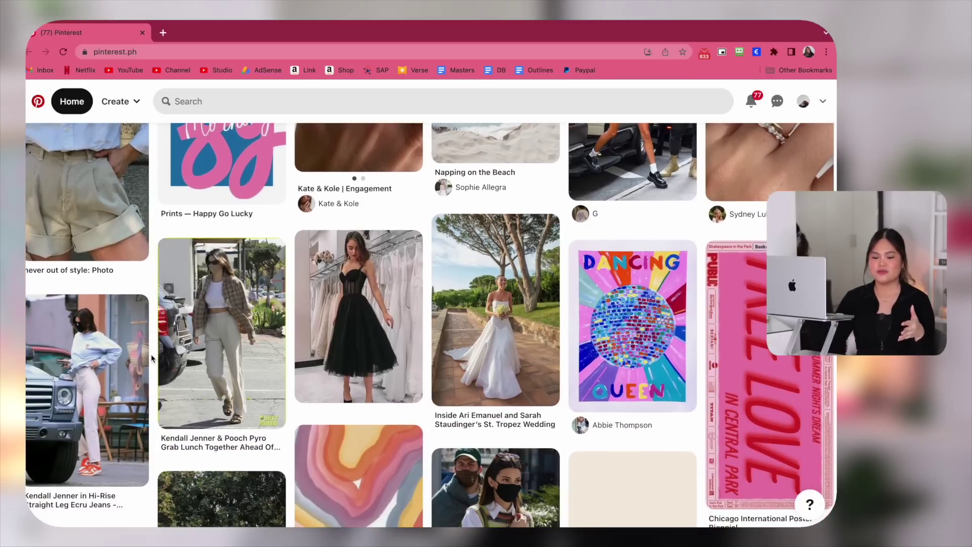
{"action": "scroll", "coordinate": [151, 354], "scroll_direction": "down", "scroll_amount": 3}
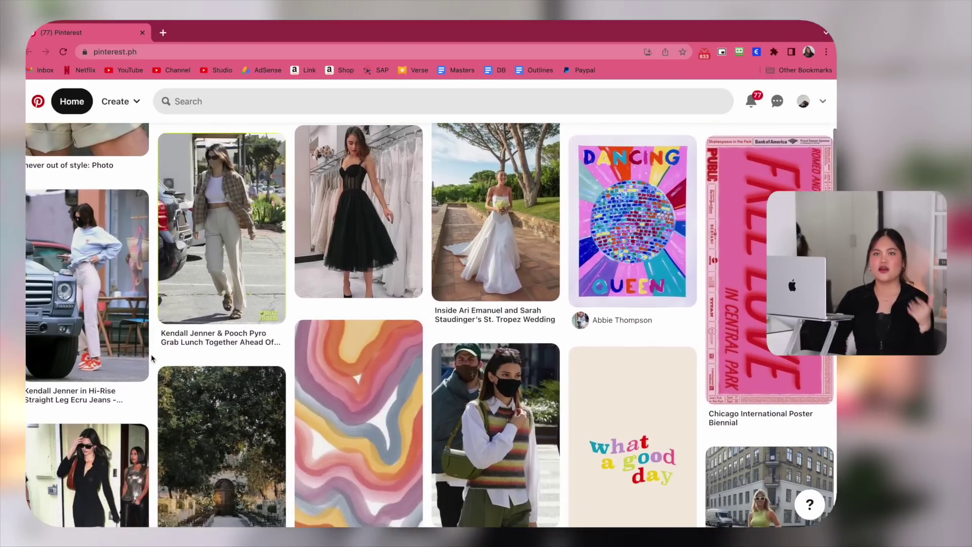
{"action": "scroll", "coordinate": [150, 354], "scroll_direction": "down", "scroll_amount": 1}
{"action": "scroll", "coordinate": [151, 358], "scroll_direction": "down", "scroll_amount": 2}
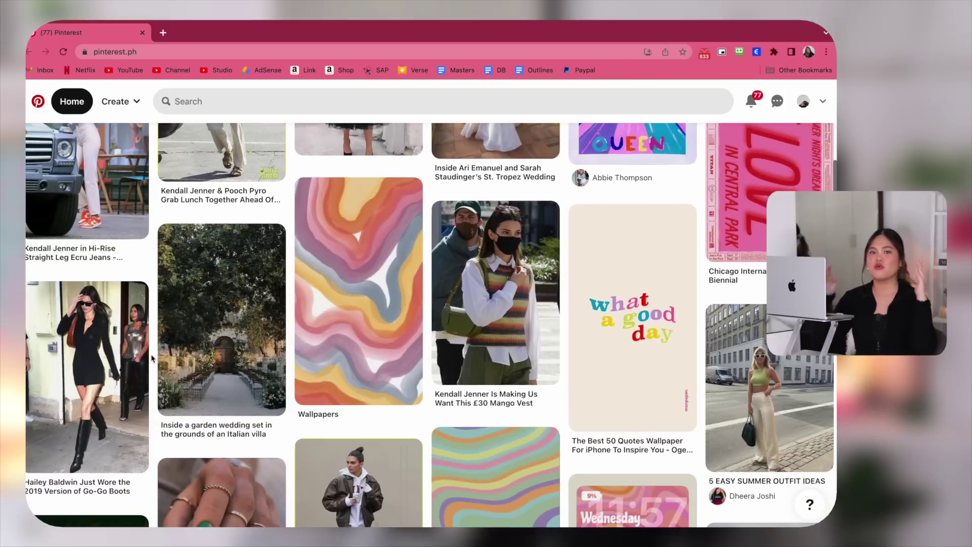
{"action": "scroll", "coordinate": [152, 359], "scroll_direction": "down", "scroll_amount": 6}
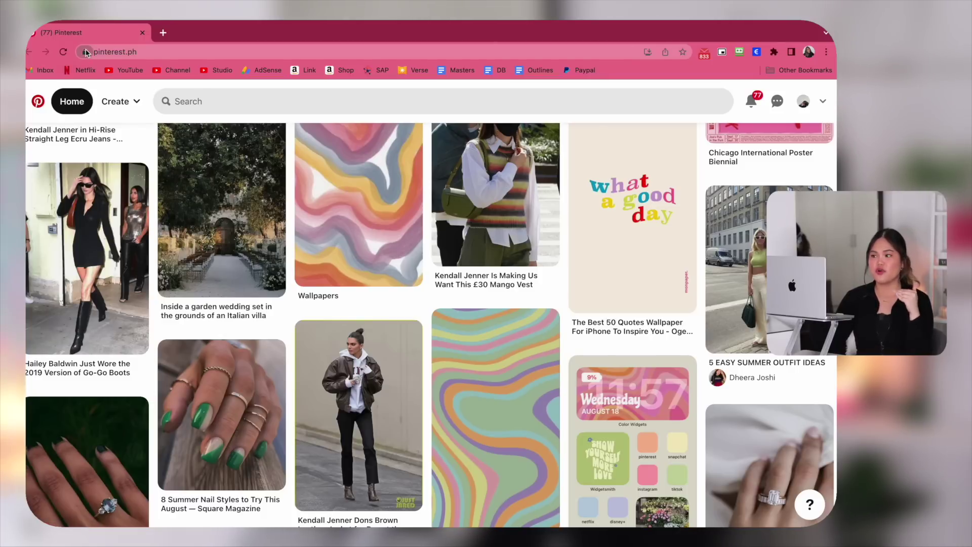
{"action": "left_click_drag", "start_coordinate": [28, 130], "coordinate": [121, 99]}
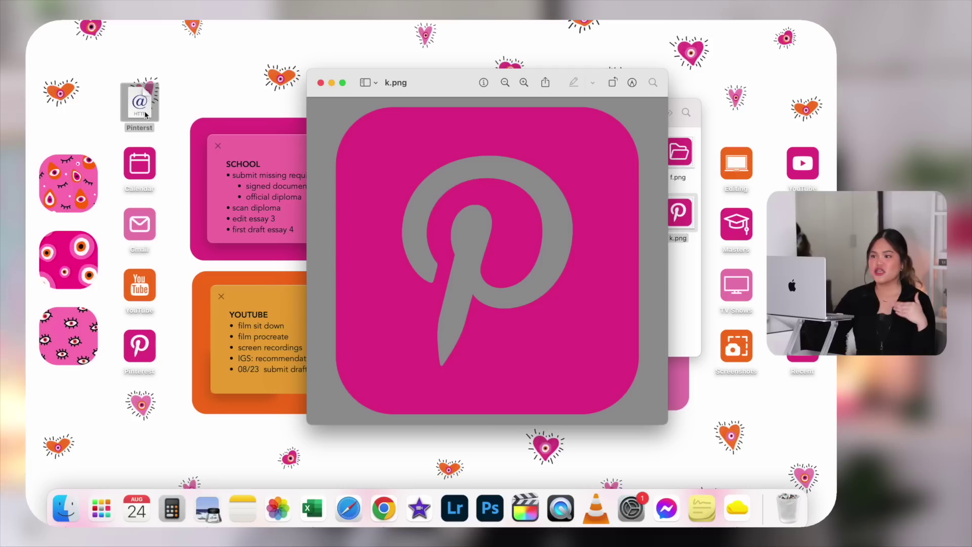
Replace the new Pinterst web shortcut's icon with the copied k.png image through its file information, and close the info window.
{"action": "right_click", "coordinate": [148, 113]}
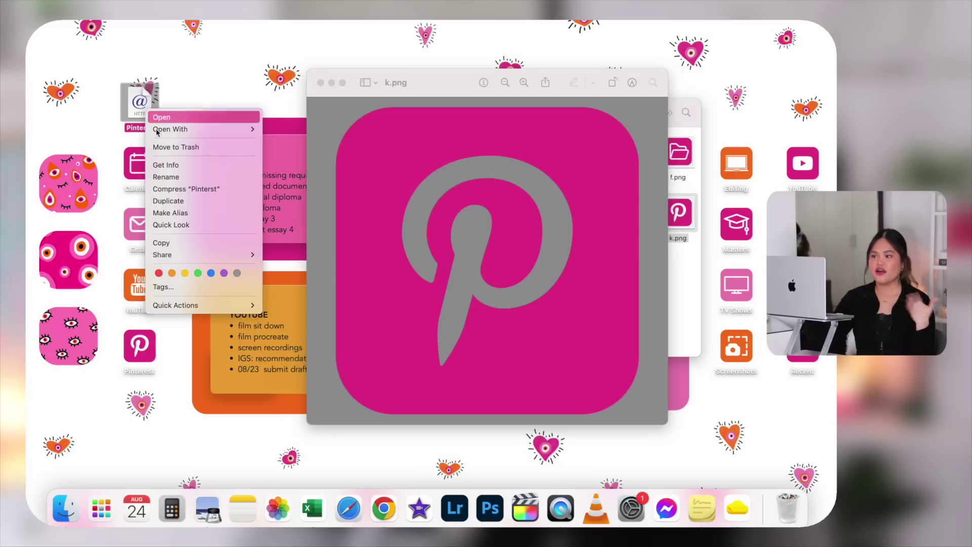
{"action": "left_click", "coordinate": [178, 165]}
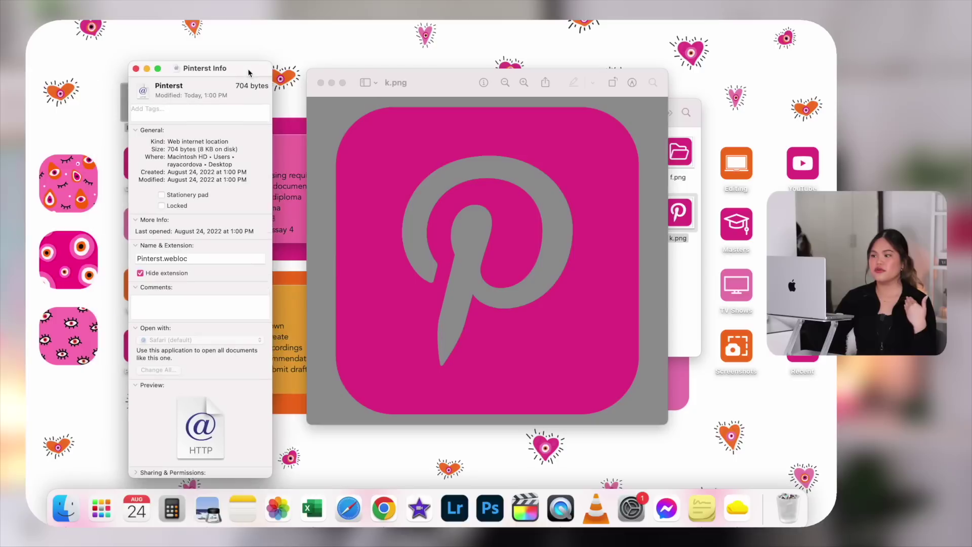
{"action": "left_click", "coordinate": [430, 166]}
{"action": "left_click", "coordinate": [148, 94]}
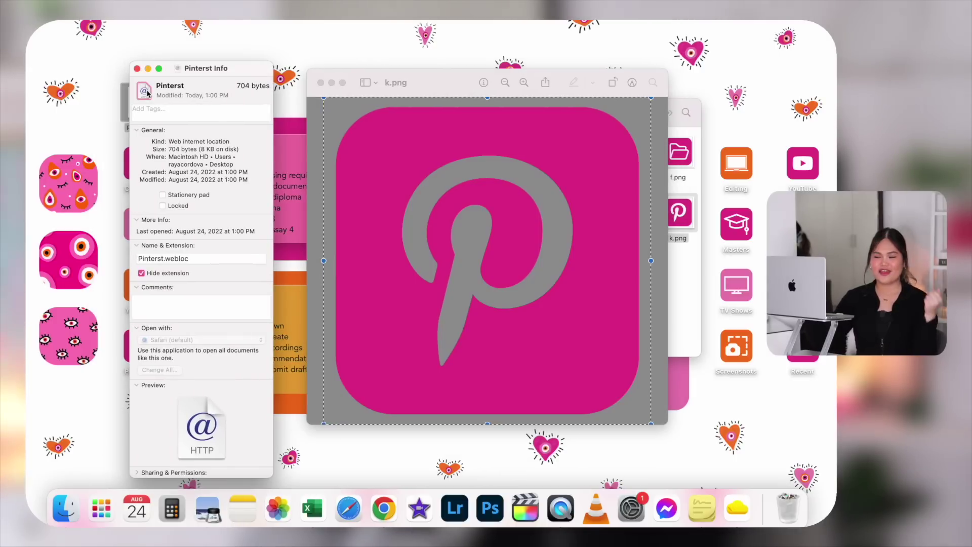
{"action": "key", "text": "super+v"}
{"action": "key", "text": "super+w"}
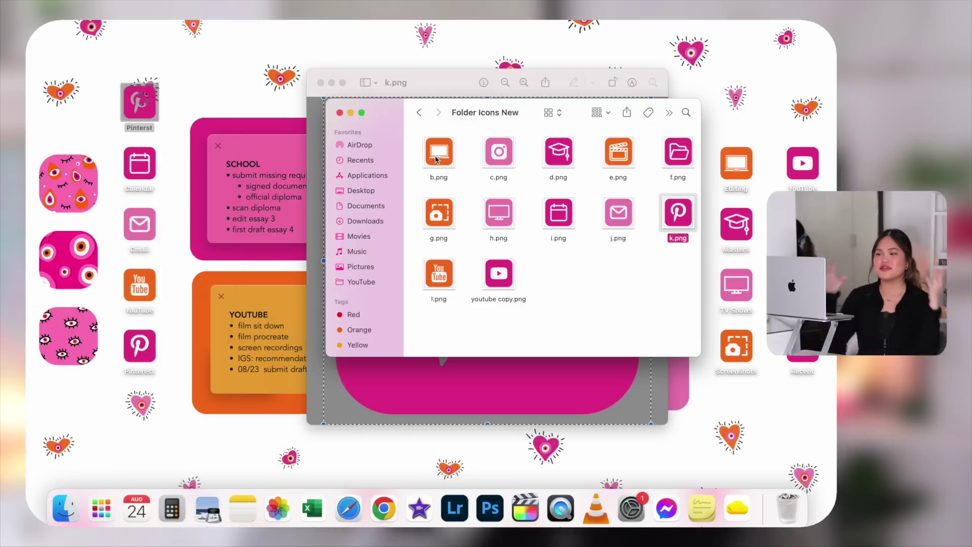
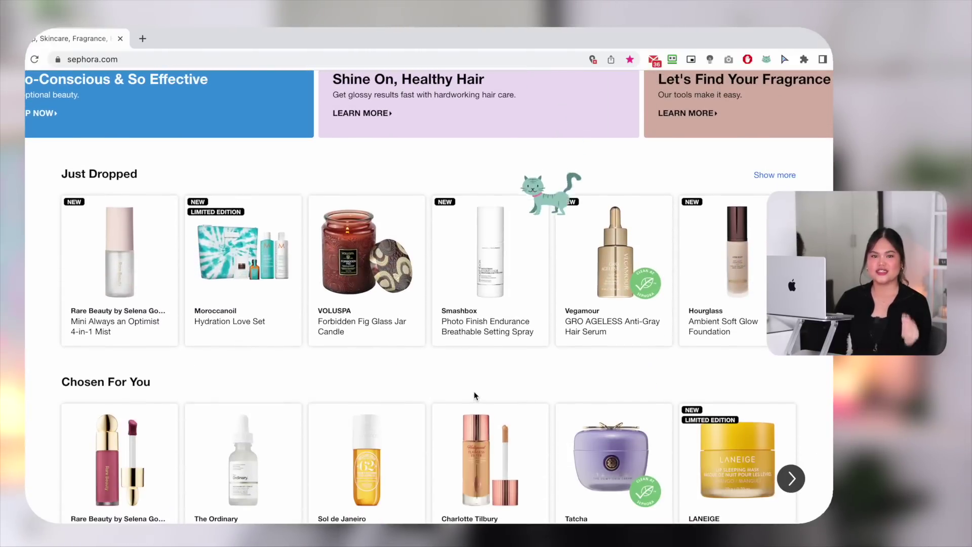
Open the Cats for Cursor extension on the Sephora page and choose the white-and-brown patched cat.
{"action": "scroll", "coordinate": [474, 396], "scroll_direction": "down", "scroll_amount": 5}
{"action": "left_click", "coordinate": [766, 59]}
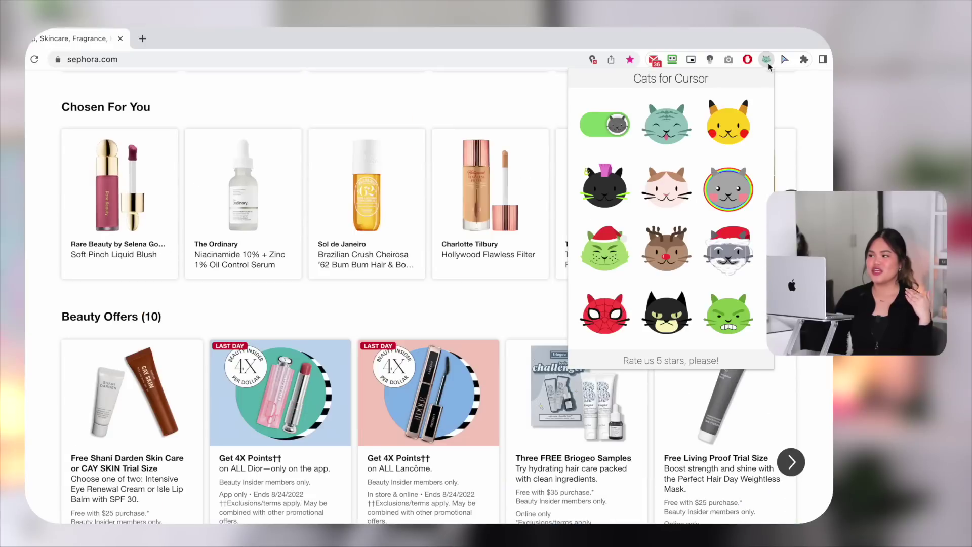
{"action": "left_click", "coordinate": [682, 199]}
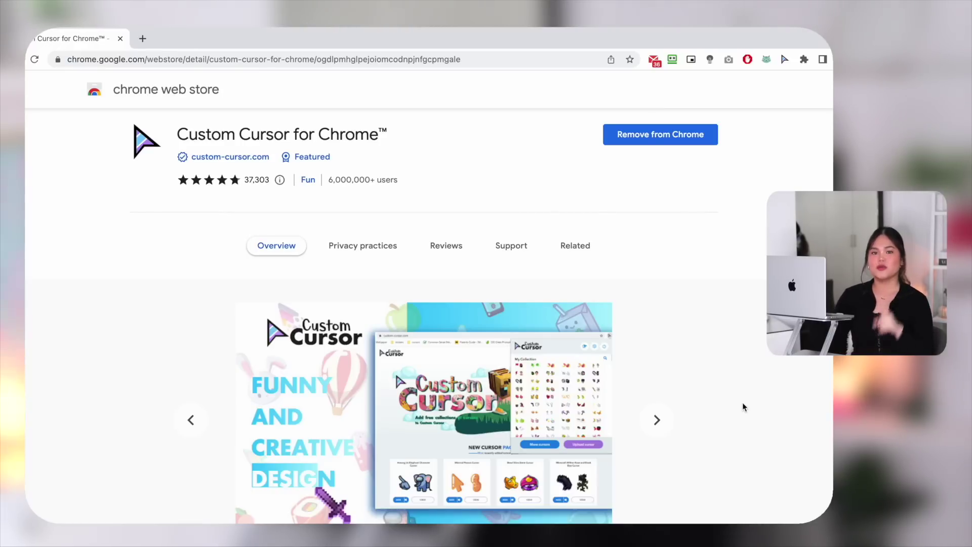
Browse forward through the preview images on the Custom Cursor for Chrome store page.
{"action": "left_click", "coordinate": [663, 423]}
{"action": "left_click", "coordinate": [663, 423]}
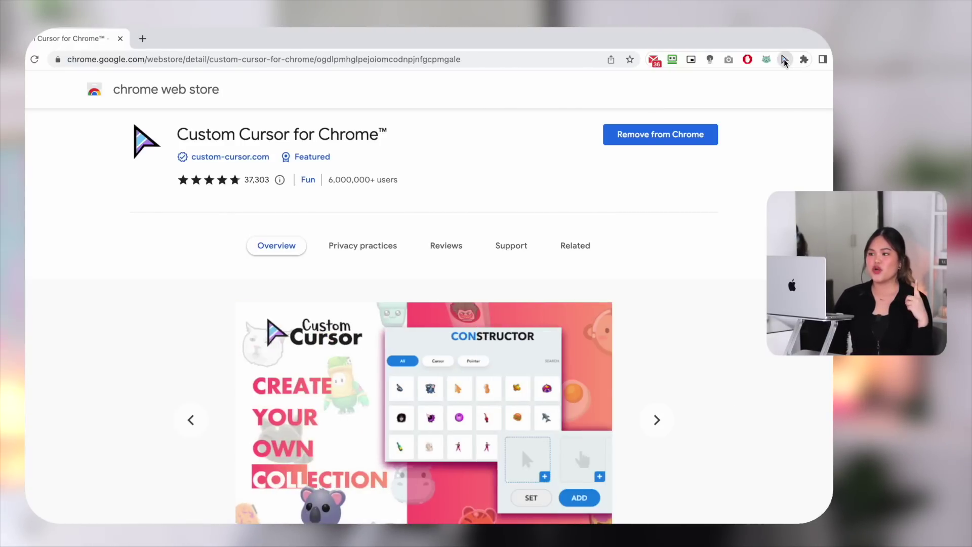
Open the Custom Cursor website through the extension's option for more cursors and bring up the full list of top cursor packs.
{"action": "left_click", "coordinate": [784, 58]}
{"action": "left_click", "coordinate": [589, 368]}
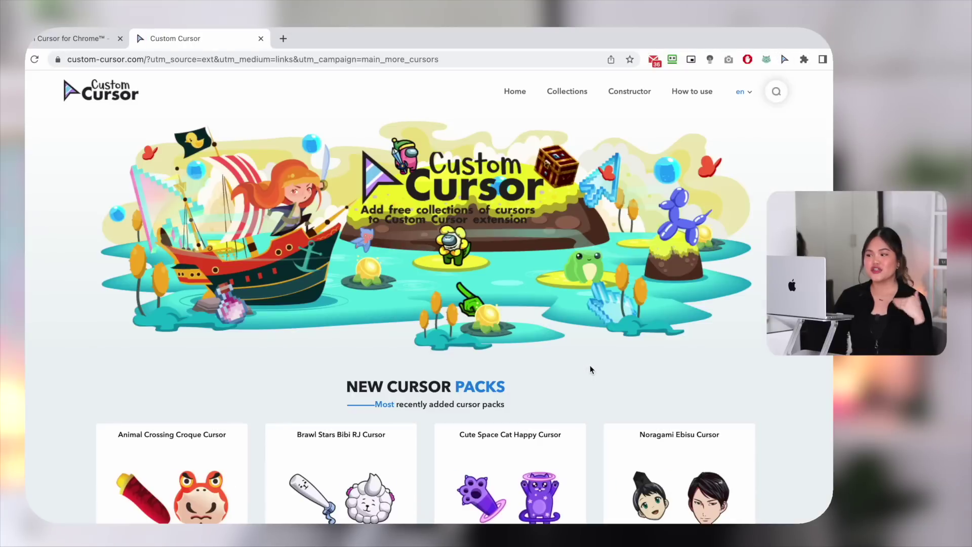
{"action": "scroll", "coordinate": [591, 370], "scroll_direction": "down", "scroll_amount": 15}
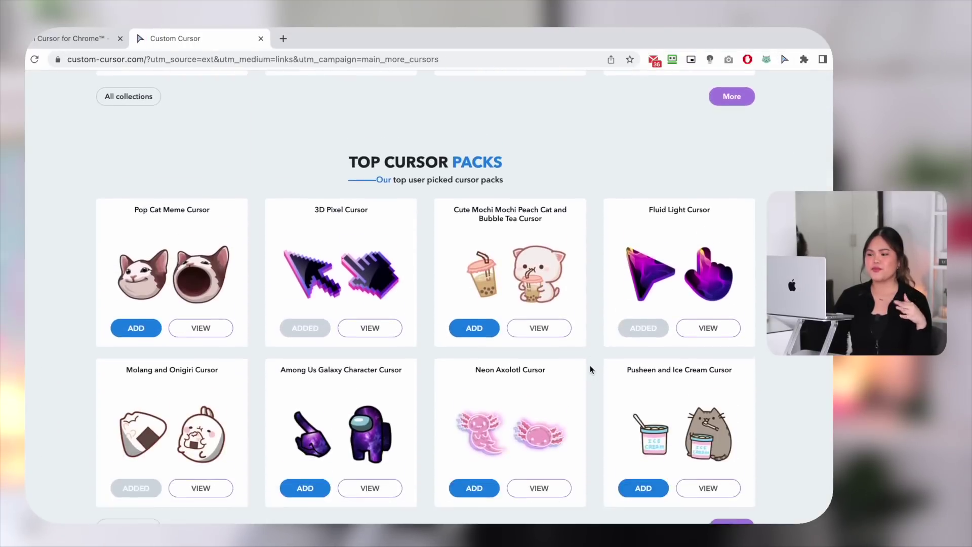
{"action": "left_click", "coordinate": [721, 424]}
Browse the Top Cursor Packs listing, including its fourth page.
{"action": "scroll", "coordinate": [722, 426], "scroll_direction": "down", "scroll_amount": 7}
{"action": "scroll", "coordinate": [723, 426], "scroll_direction": "down", "scroll_amount": 10}
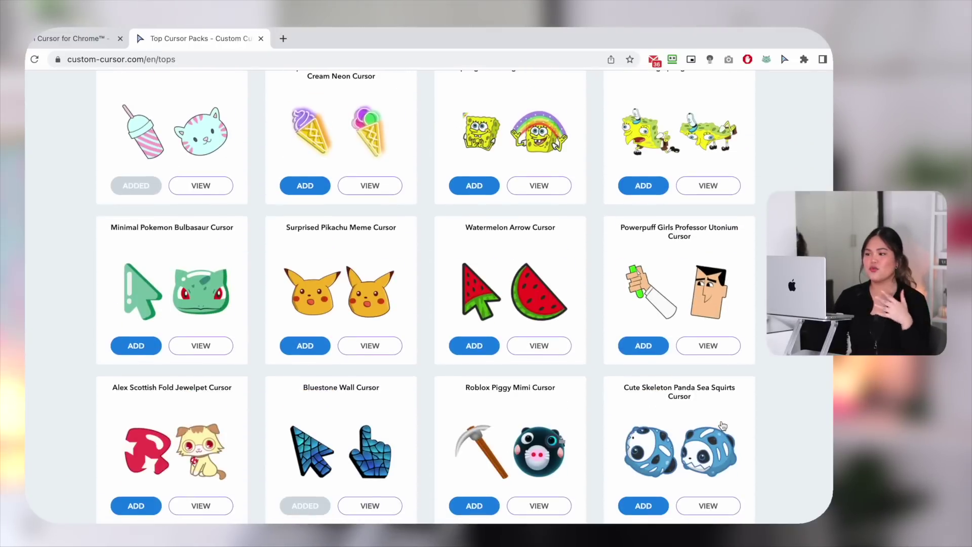
{"action": "scroll", "coordinate": [723, 426], "scroll_direction": "down", "scroll_amount": 2}
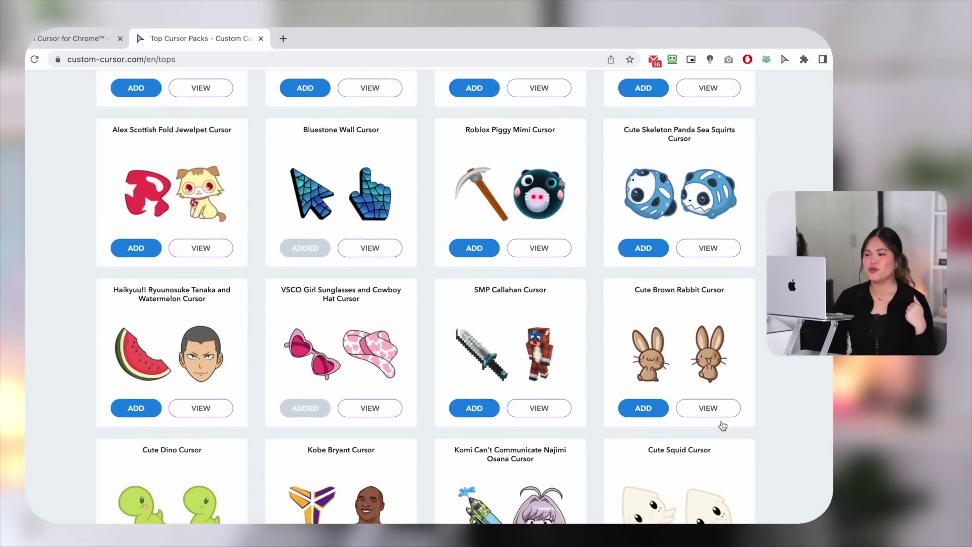
{"action": "scroll", "coordinate": [723, 425], "scroll_direction": "down", "scroll_amount": 1}
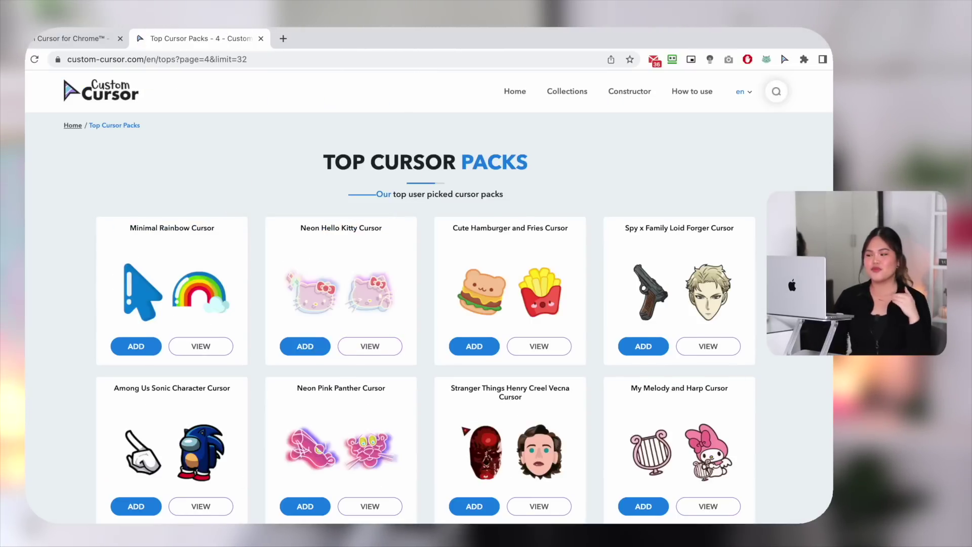
{"action": "scroll", "coordinate": [506, 400], "scroll_direction": "down", "scroll_amount": 3}
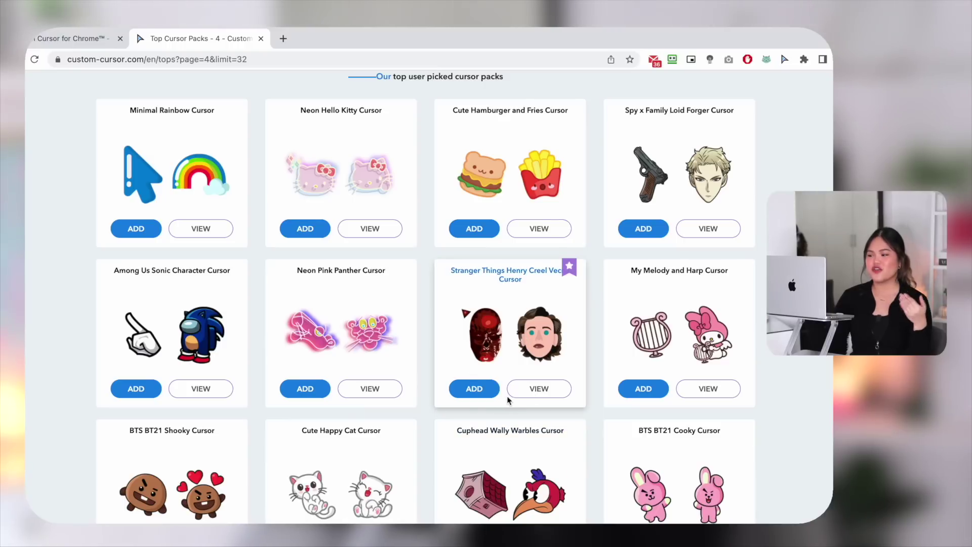
{"action": "scroll", "coordinate": [508, 400], "scroll_direction": "down", "scroll_amount": 6}
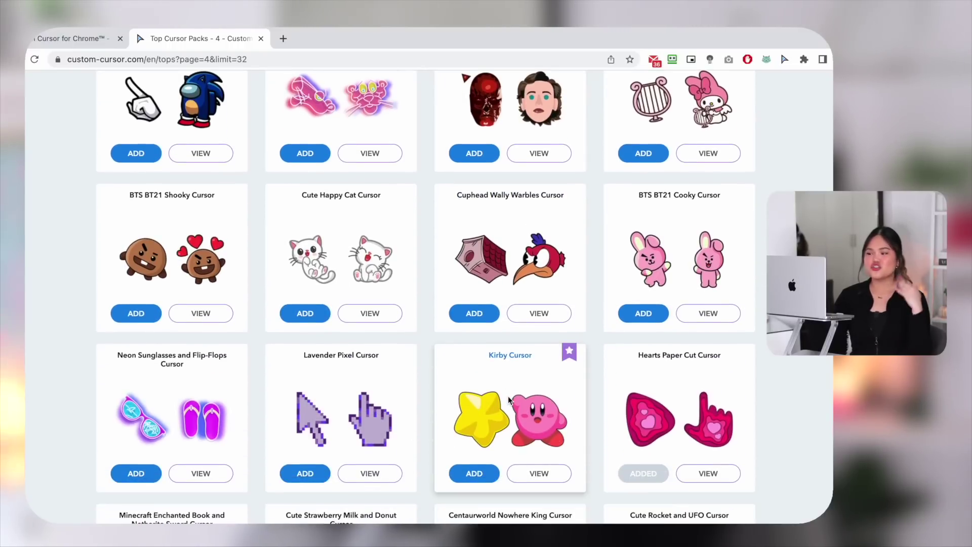
Open the Custom Cursor extension and look through its available cursor collections beyond the Starter set.
{"action": "left_click", "coordinate": [785, 59]}
{"action": "scroll", "coordinate": [720, 275], "scroll_direction": "down", "scroll_amount": 10}
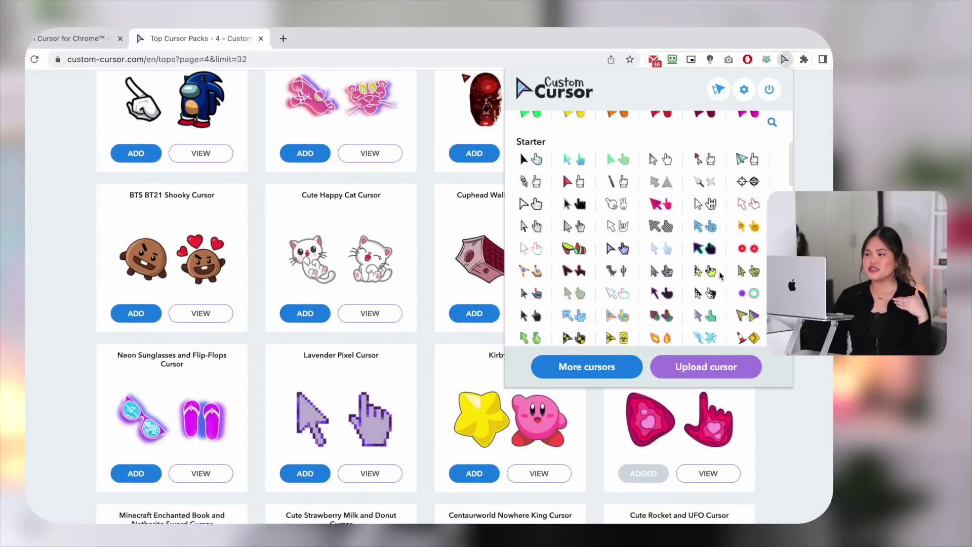
{"action": "scroll", "coordinate": [720, 275], "scroll_direction": "down", "scroll_amount": 8}
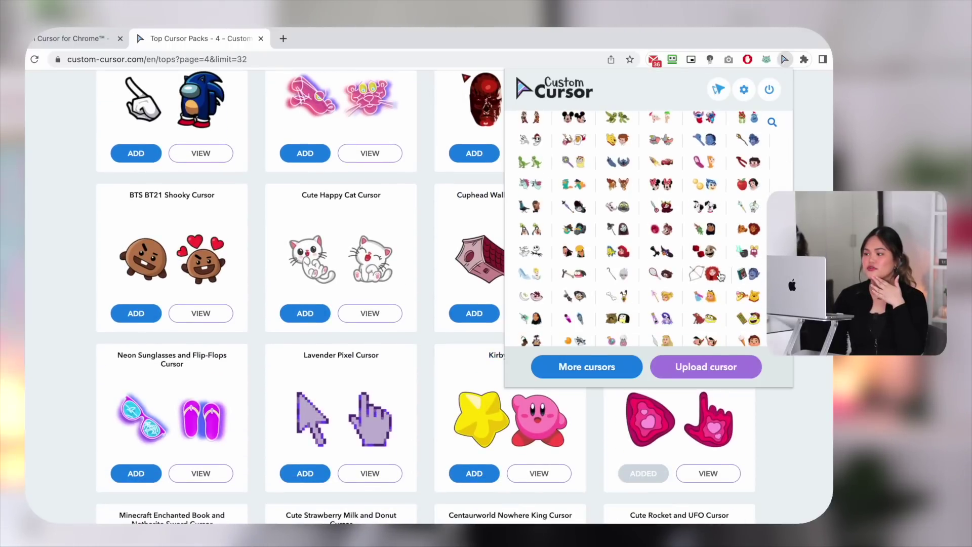
{"action": "scroll", "coordinate": [720, 275], "scroll_direction": "down", "scroll_amount": 2}
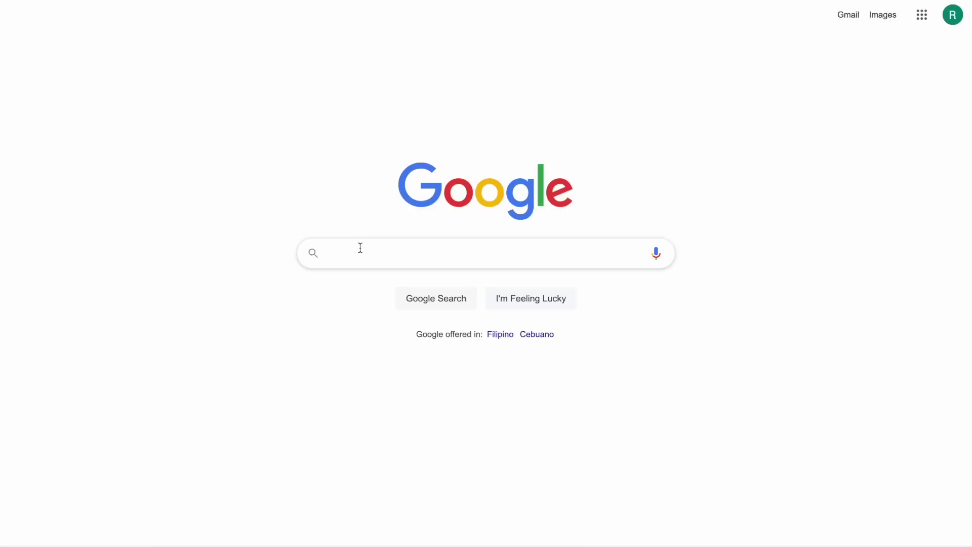
Search Google for "the family madrigal lyrics" using the suggested query.
{"action": "left_click", "coordinate": [360, 247]}
{"action": "type", "text": "the fa"}
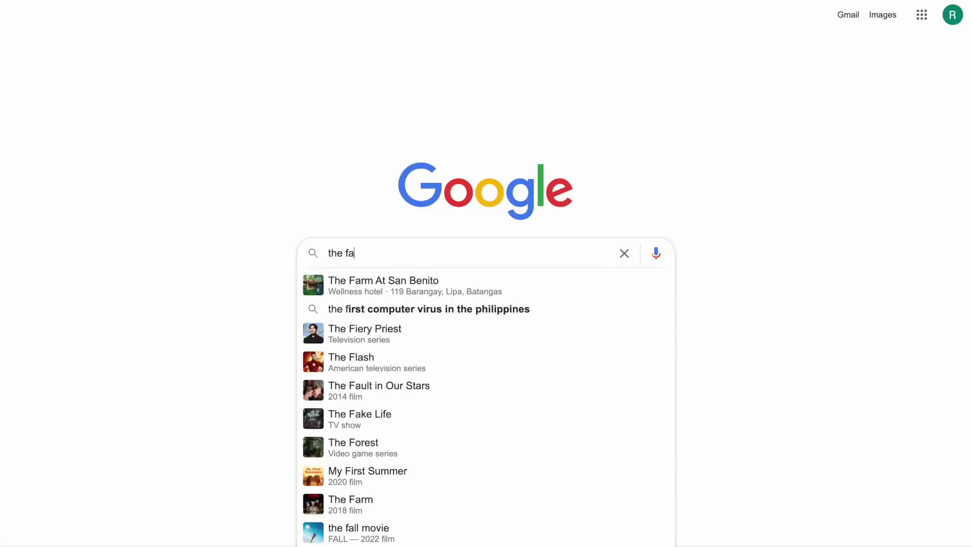
{"action": "type", "text": "mily madrig"}
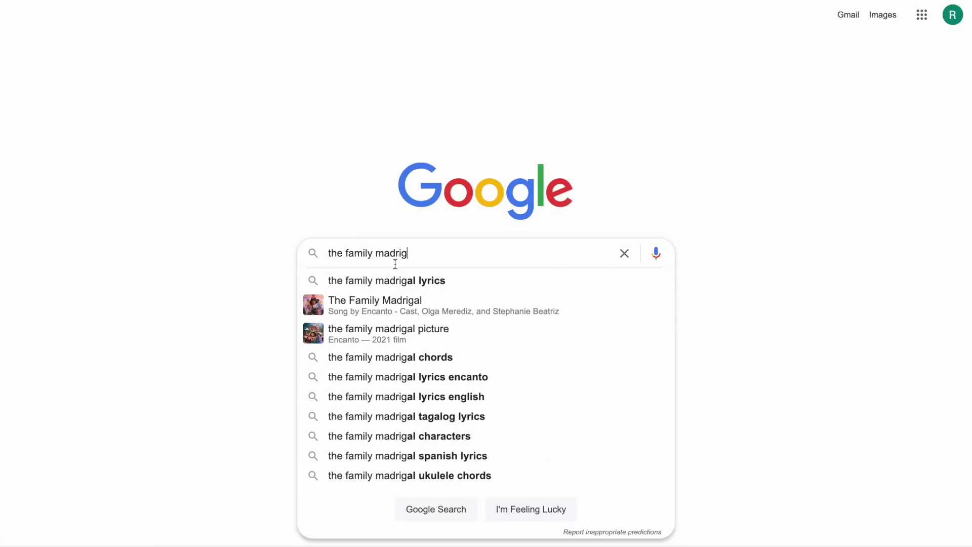
{"action": "left_click", "coordinate": [405, 282]}
Find "mirabel" within the lyrics page and review the highlighted occurrences.
{"action": "key", "text": "ctrl+f"}
{"action": "type", "text": "mirabel"}
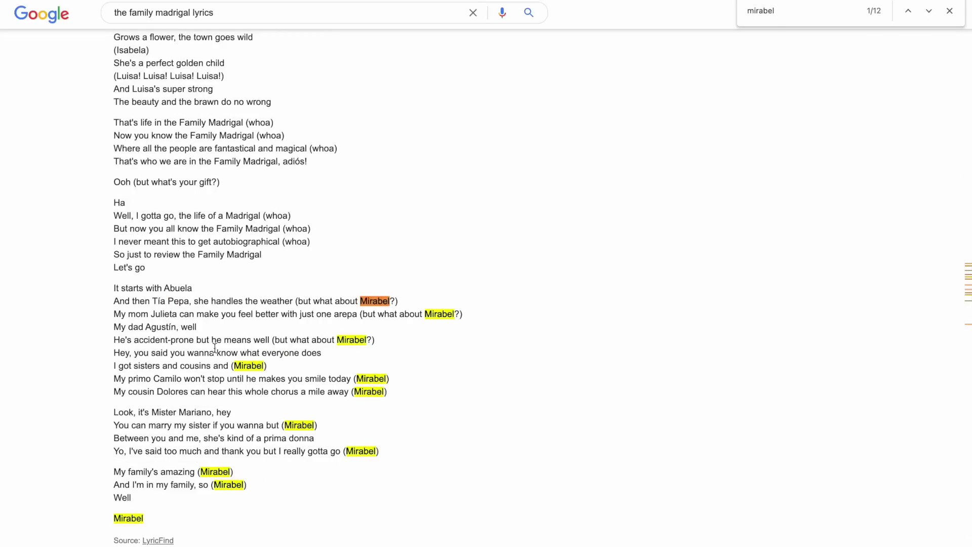
{"action": "scroll", "coordinate": [209, 331], "scroll_direction": "up", "scroll_amount": 5}
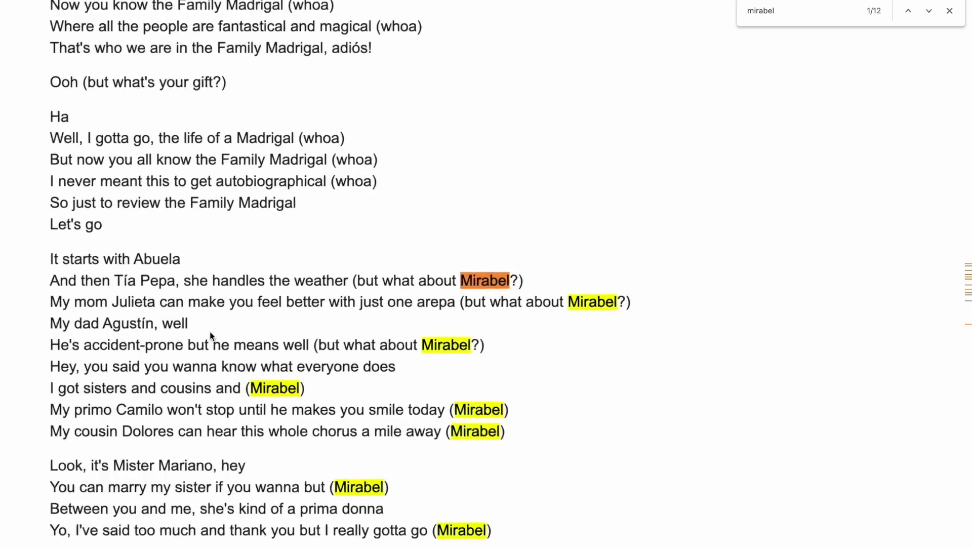
{"action": "scroll", "coordinate": [210, 331], "scroll_direction": "left", "scroll_amount": 1}
{"action": "scroll", "coordinate": [210, 331], "scroll_direction": "down", "scroll_amount": 3}
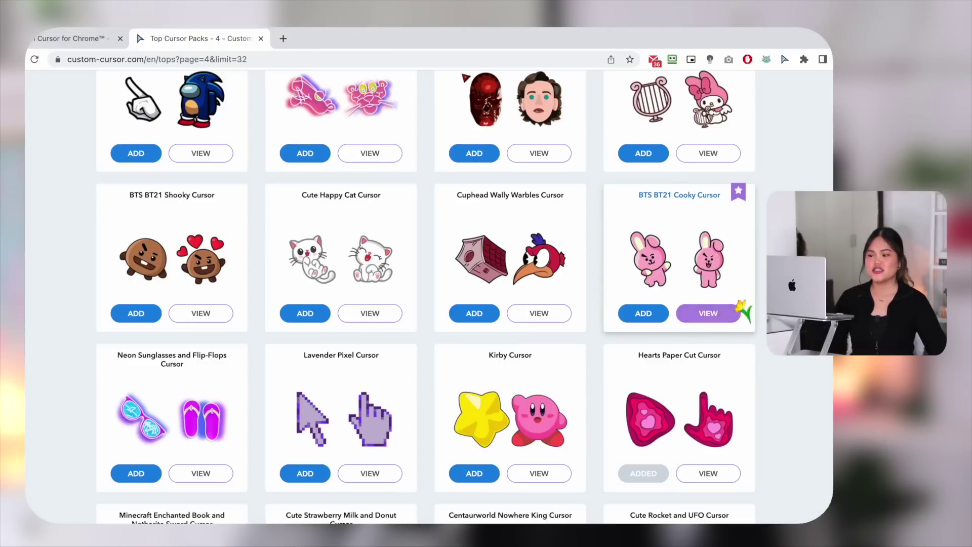
{"action": "left_click", "coordinate": [718, 312]}
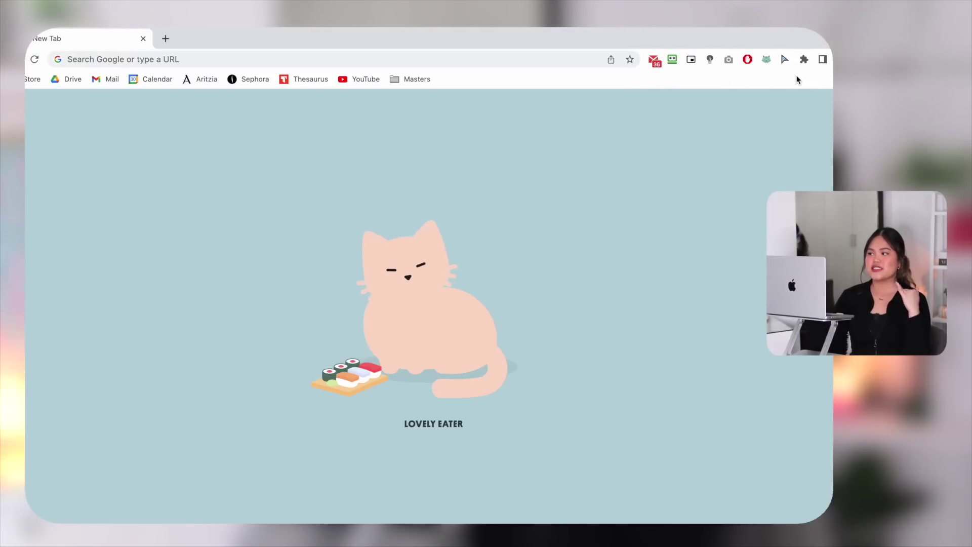
Pin the ColorZilla extension and rearrange the pinned extensions in the order ColorZilla, Custom Cursor, Cursor Cat after AdBlock.
{"action": "left_click", "coordinate": [804, 60]}
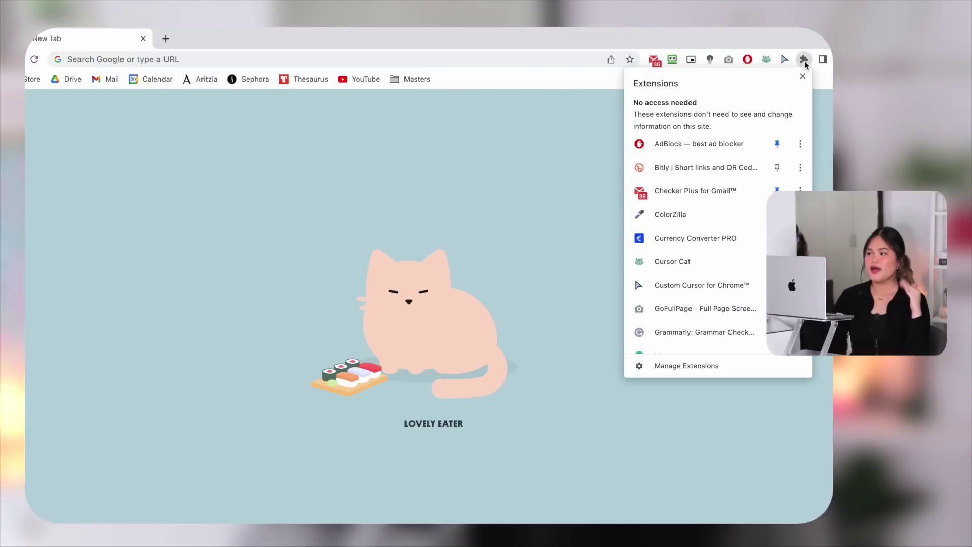
{"action": "scroll", "coordinate": [755, 205], "scroll_direction": "down", "scroll_amount": 1}
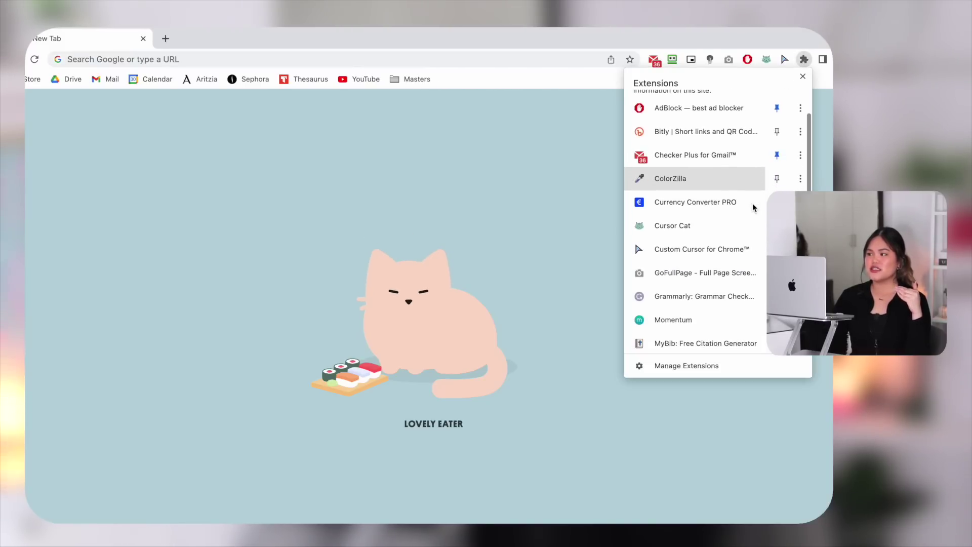
{"action": "left_click", "coordinate": [777, 179]}
{"action": "left_click", "coordinate": [590, 173]}
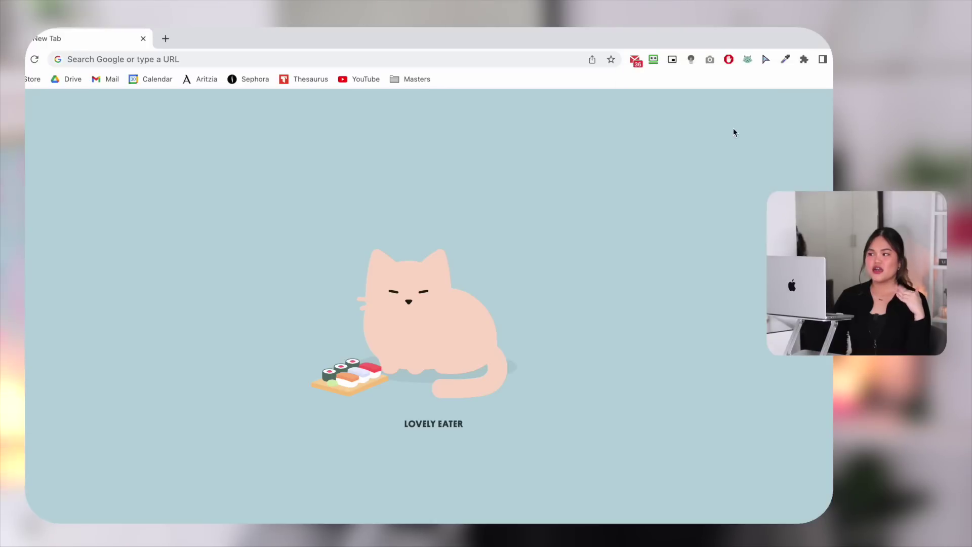
{"action": "mouse_move", "coordinate": [770, 64]}
{"action": "left_mouse_down"}
{"action": "mouse_move", "coordinate": [759, 59]}
{"action": "mouse_move", "coordinate": [780, 58]}
{"action": "left_mouse_up"}
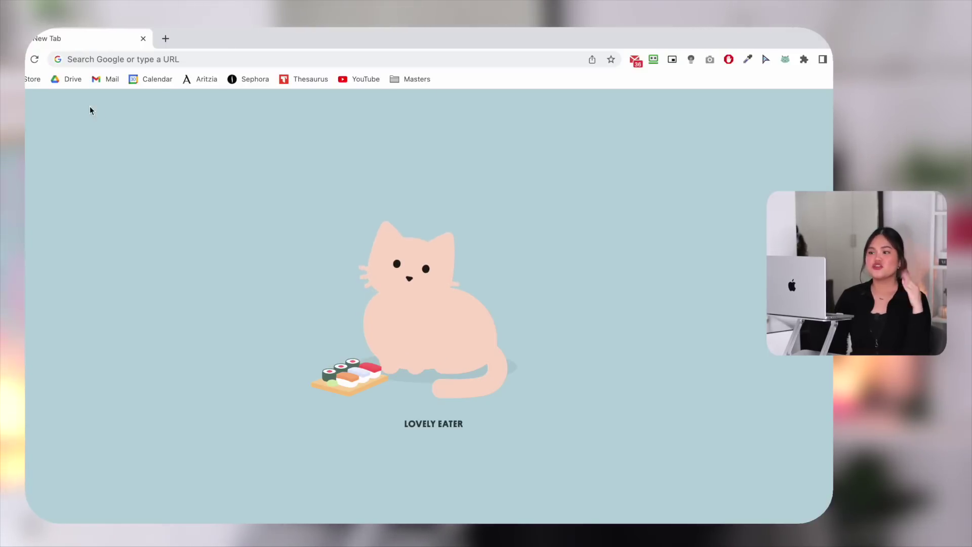
Bookmark the Chrome Web Store extensions page between the Thesaurus and YouTube bookmarks, and rename the new bookmark Chrome.
{"action": "left_click", "coordinate": [31, 79]}
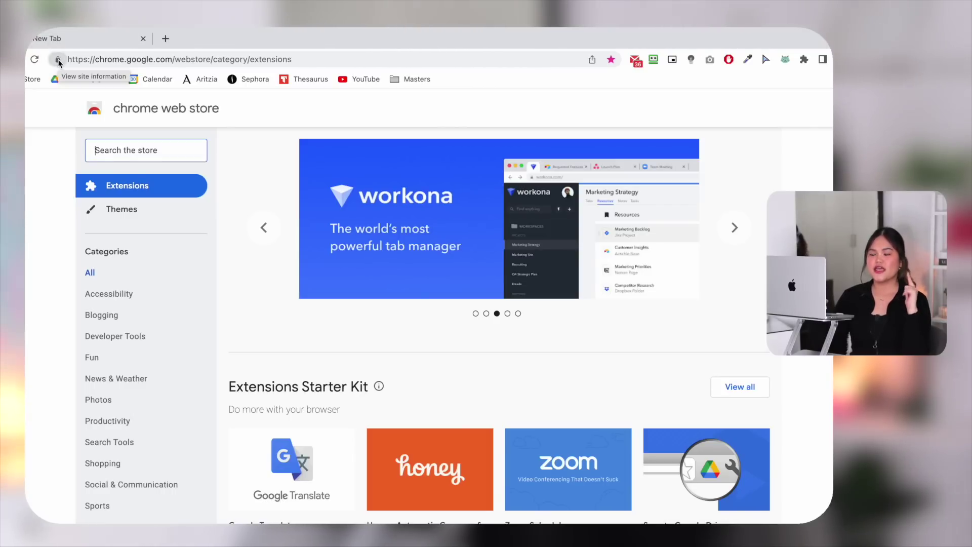
{"action": "left_click_drag", "start_coordinate": [58, 62], "coordinate": [326, 78]}
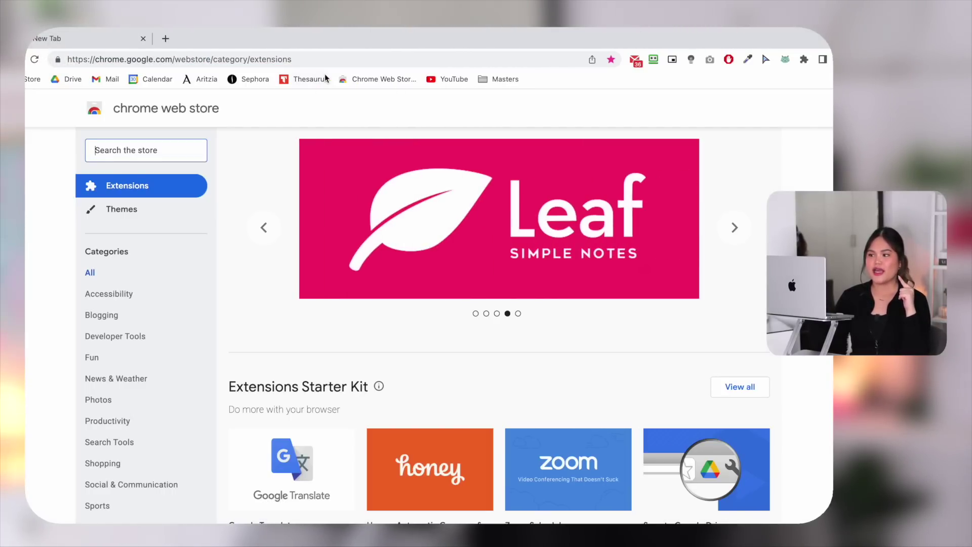
{"action": "right_click", "coordinate": [385, 83]}
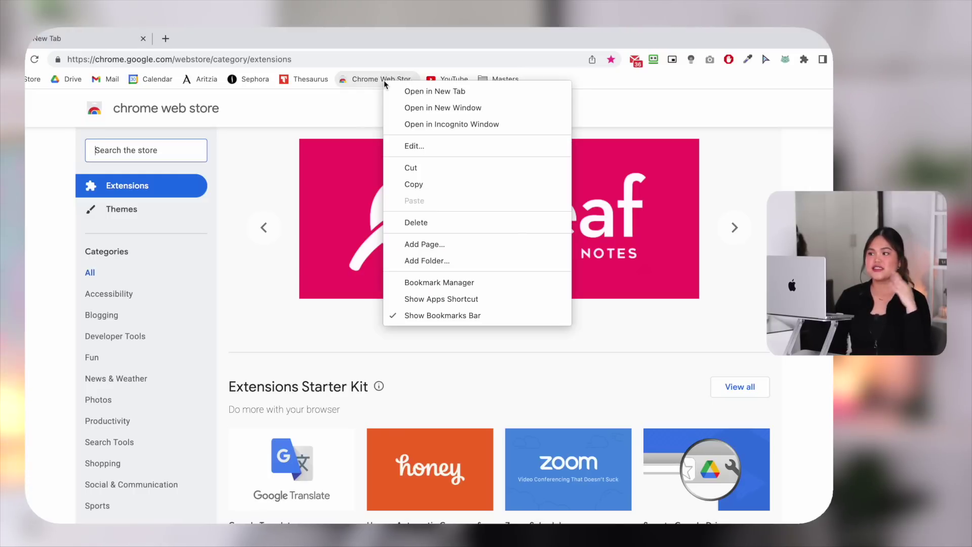
{"action": "left_click", "coordinate": [414, 146]}
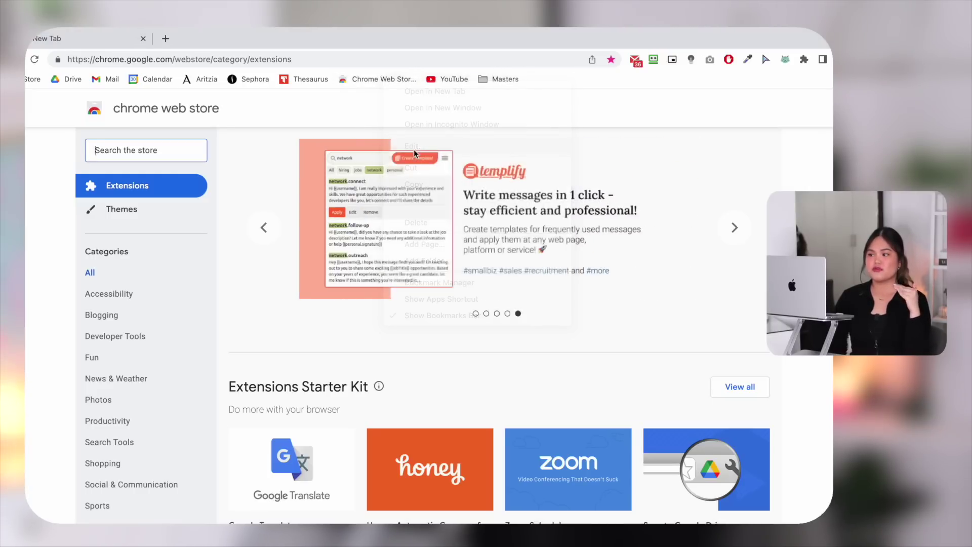
{"action": "type", "text": "Chr"}
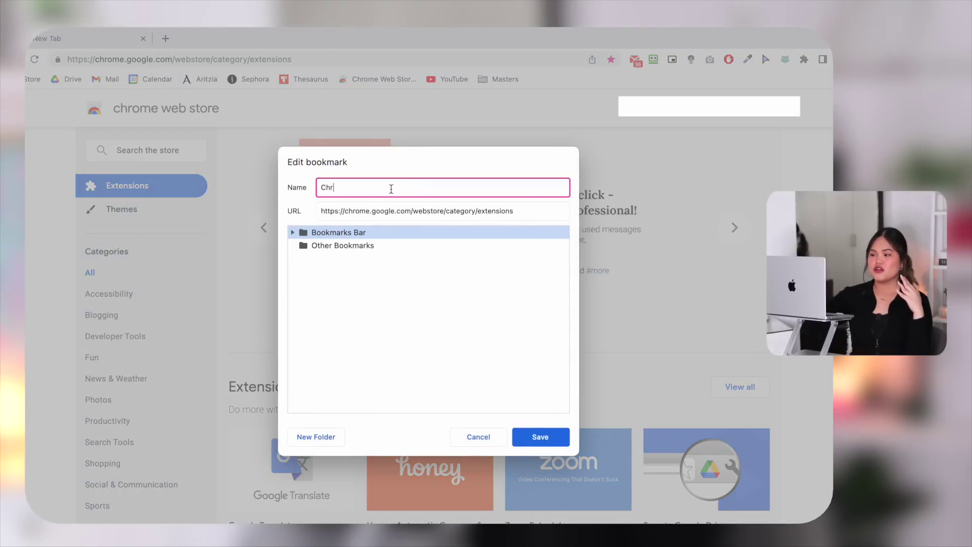
{"action": "type", "text": "ome"}
{"action": "key", "text": "Return"}
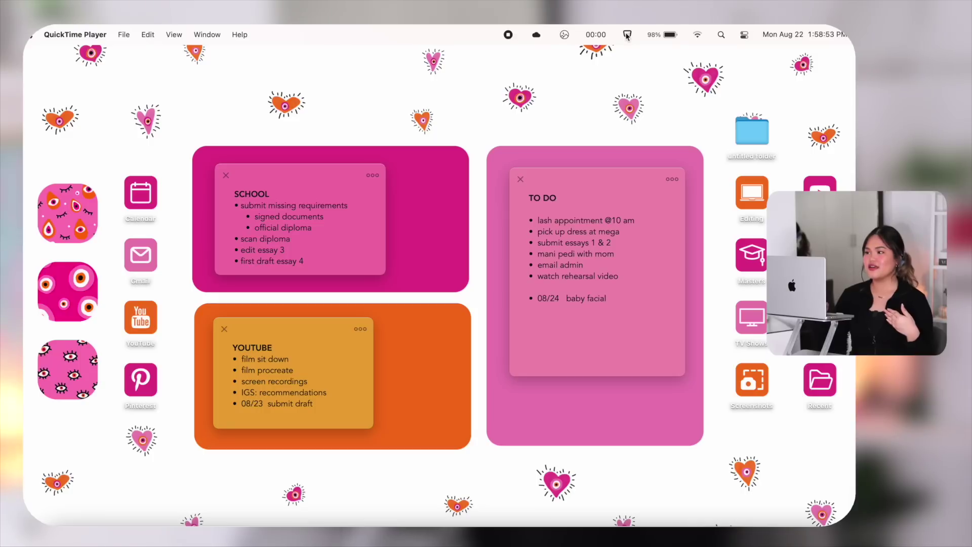
Show the live camera mirror preview over the desktop and close it again.
{"action": "left_click", "coordinate": [627, 35]}
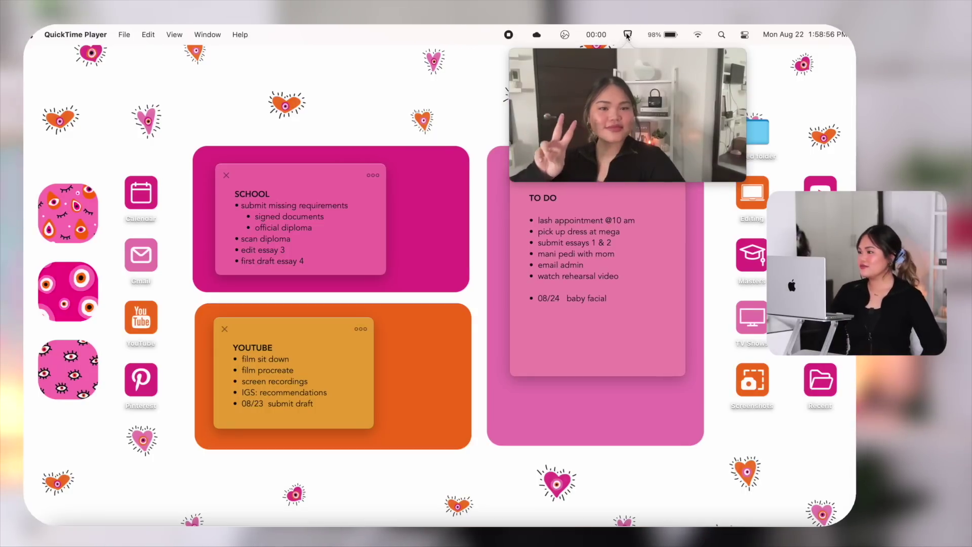
{"action": "left_click", "coordinate": [628, 34]}
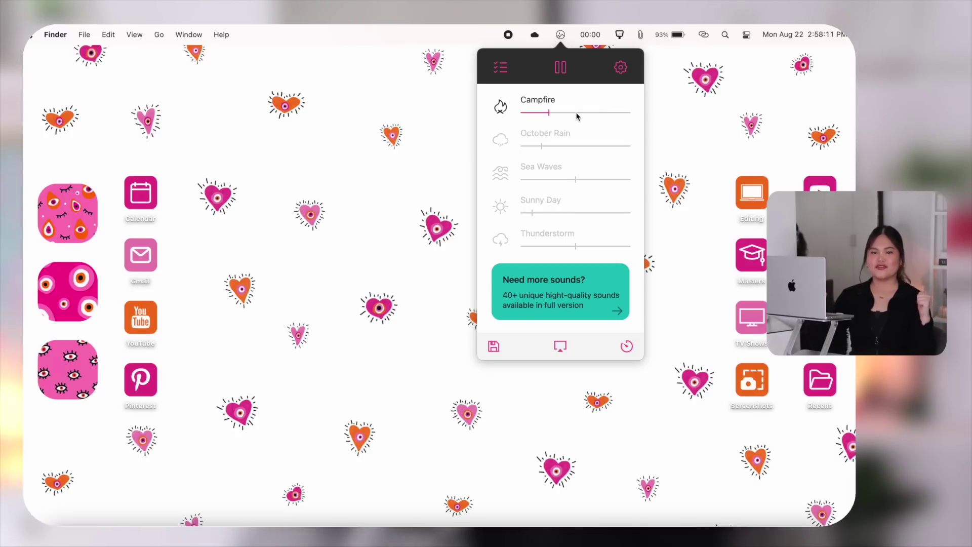
Sample the October Rain, Sea Waves and Thunderstorm ambient sounds, lowering the Sea Waves volume slightly.
{"action": "left_click", "coordinate": [502, 145]}
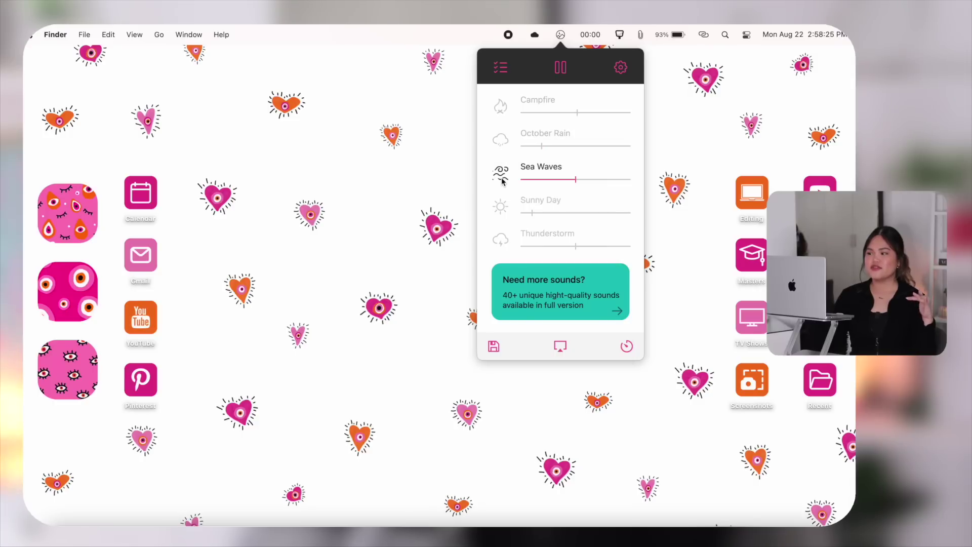
{"action": "left_click", "coordinate": [559, 179]}
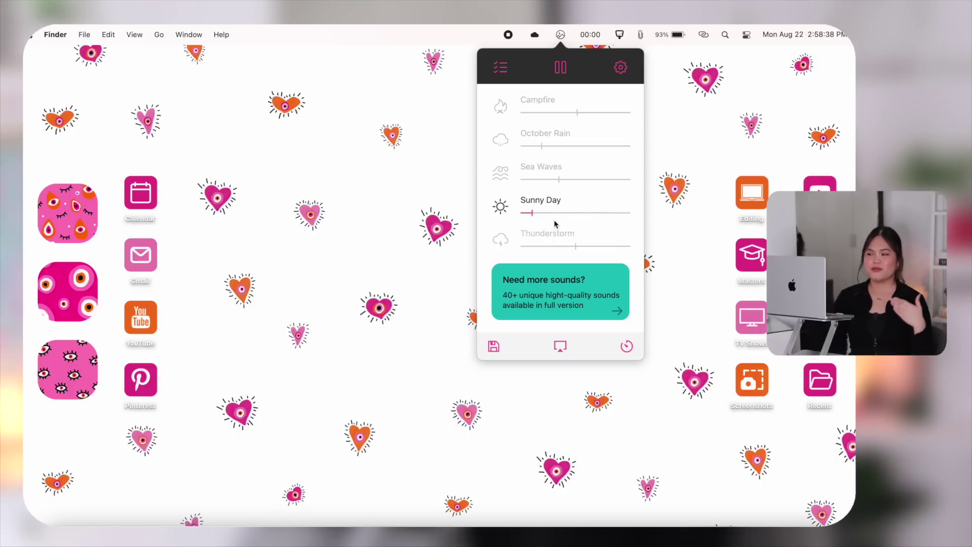
{"action": "left_click", "coordinate": [503, 240]}
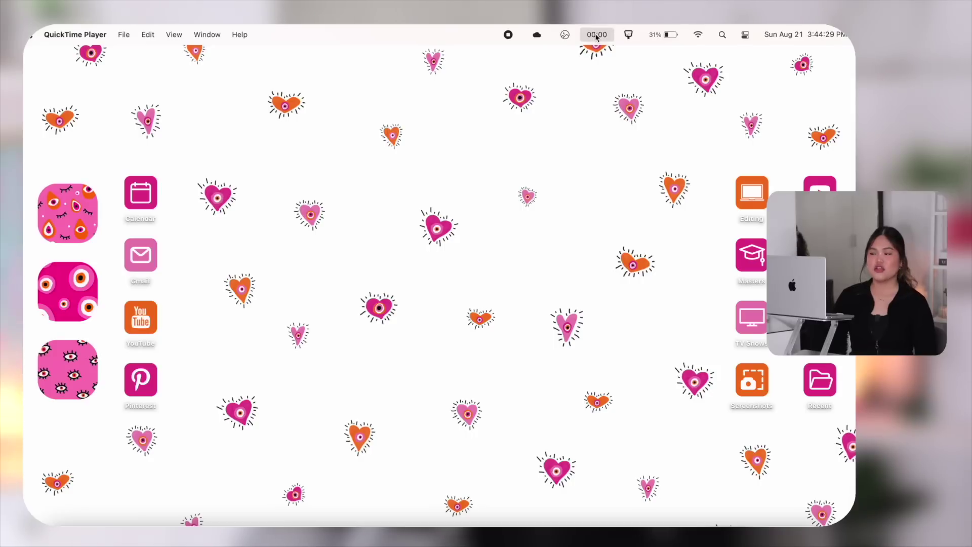
Set a countdown of 5m in the menu bar timer.
{"action": "left_click", "coordinate": [597, 34]}
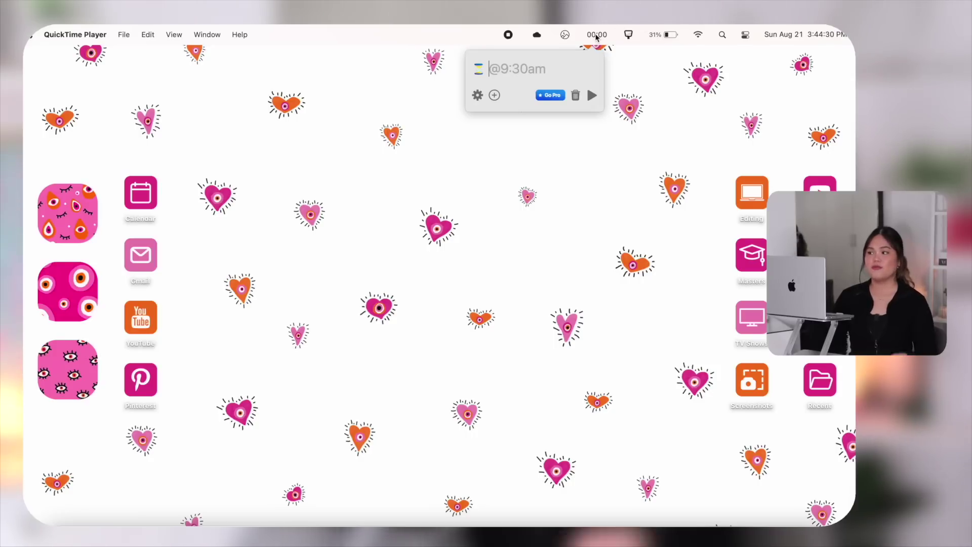
{"action": "type", "text": "5m"}
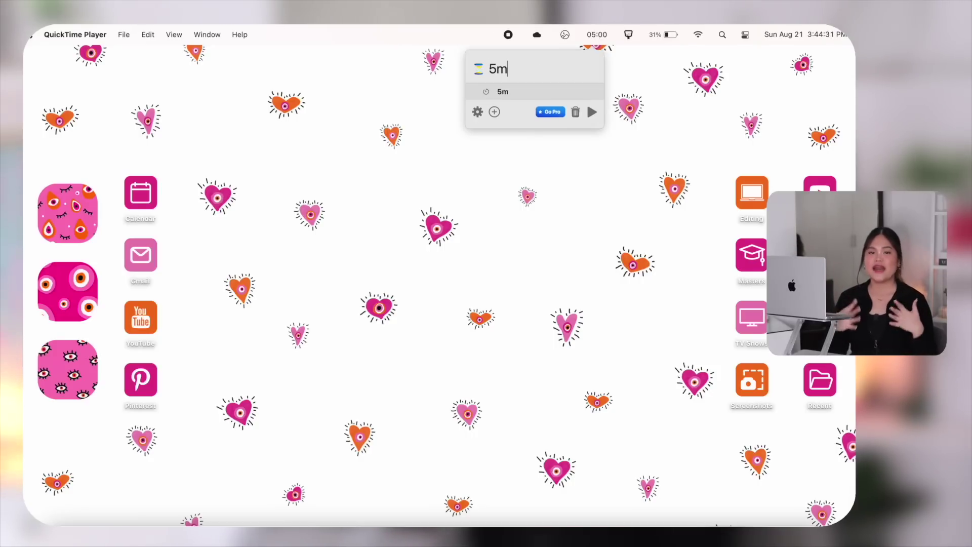
{"action": "left_click", "coordinate": [596, 36]}
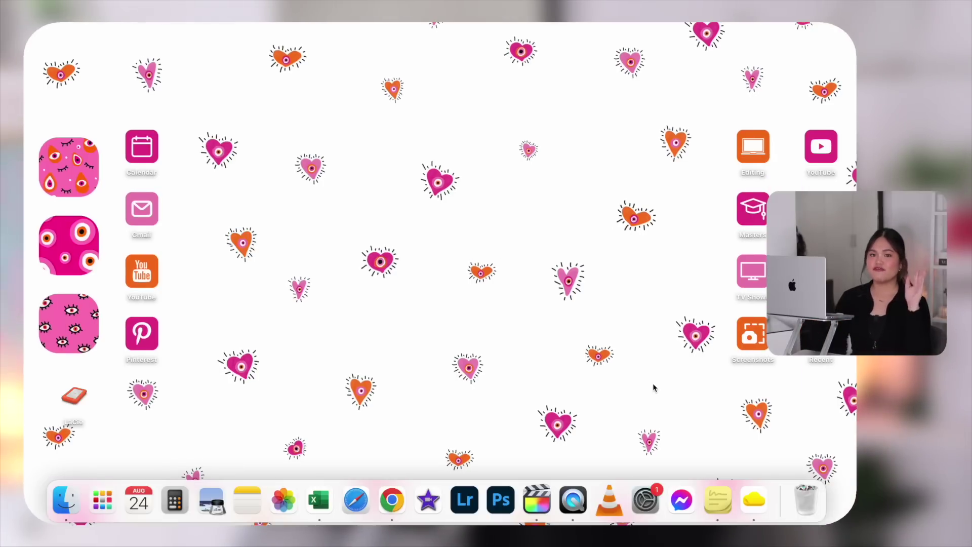
Open System Preferences, move its window fully into view and open the account's profile picture for editing.
{"action": "left_click", "coordinate": [645, 494]}
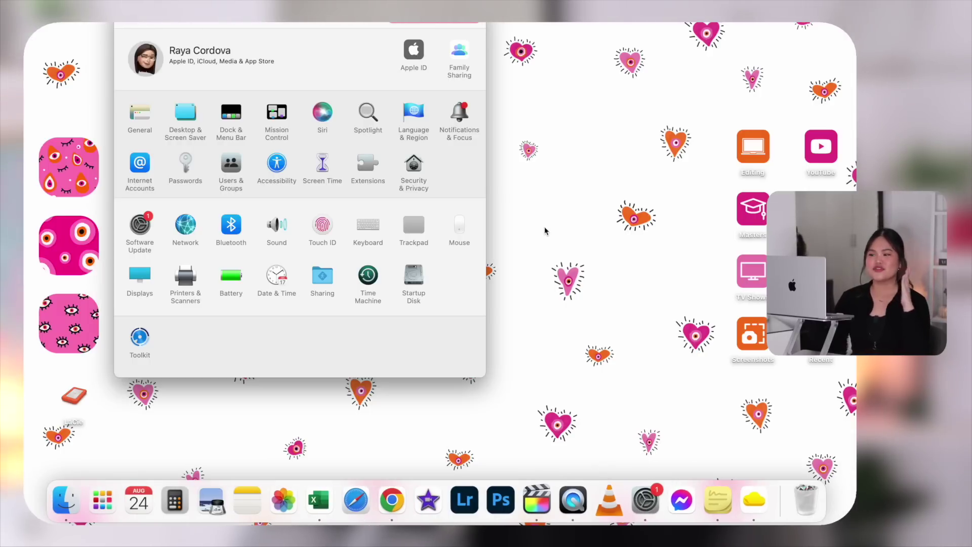
{"action": "left_click_drag", "start_coordinate": [336, 24], "coordinate": [447, 71]}
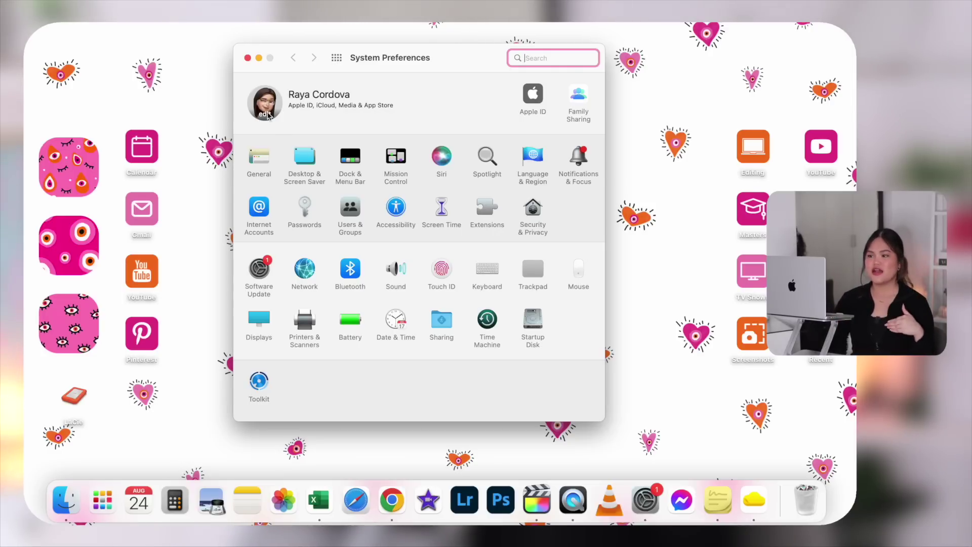
{"action": "left_click", "coordinate": [266, 114]}
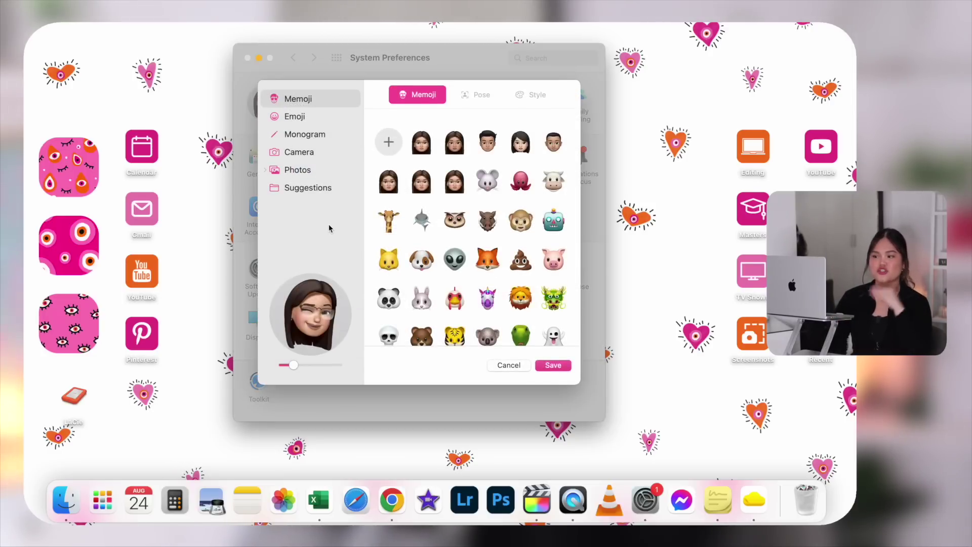
Examine a new Memoji's hairstyle, brows, eyes, nose, facial hair and headwear options, and leave the profile picture editor without saving.
{"action": "left_click", "coordinate": [387, 144]}
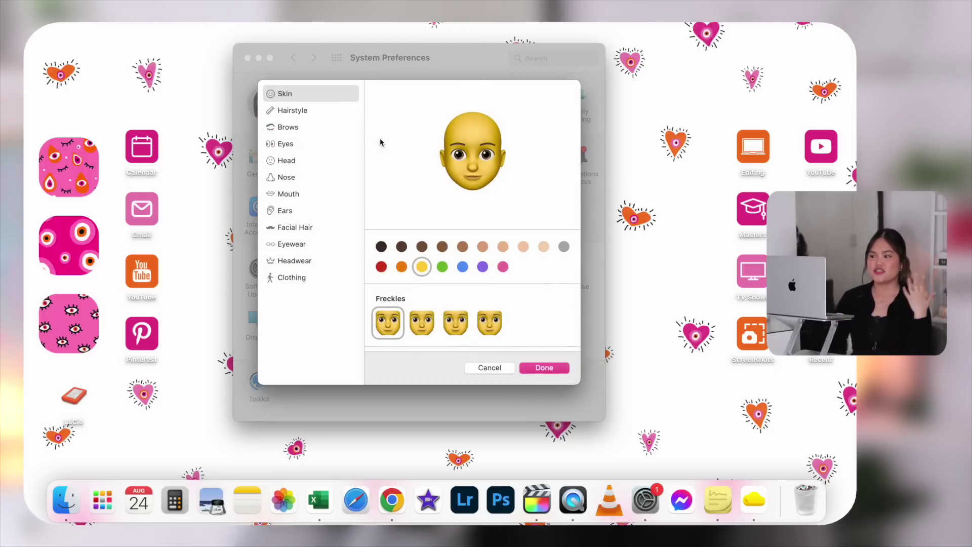
{"action": "left_click", "coordinate": [338, 113]}
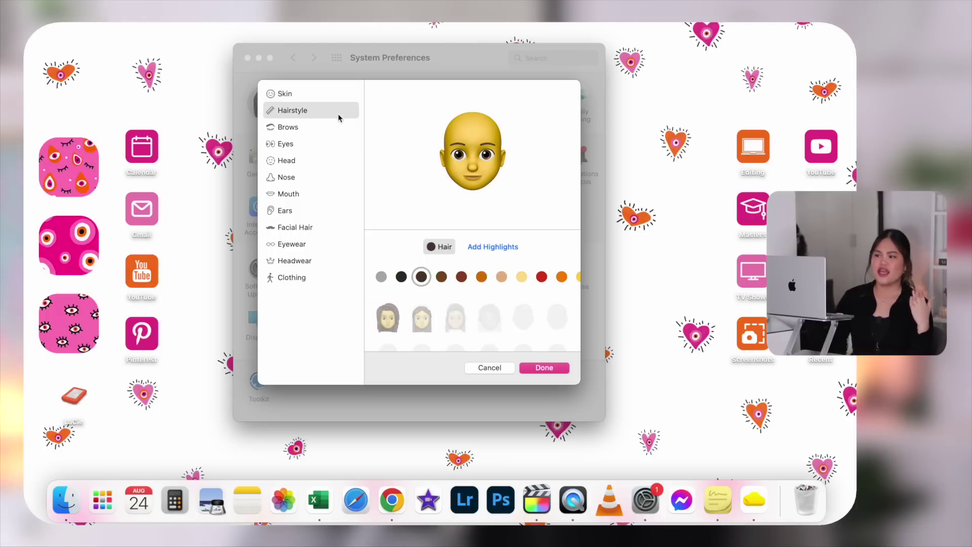
{"action": "left_click", "coordinate": [332, 130]}
{"action": "left_click", "coordinate": [331, 144]}
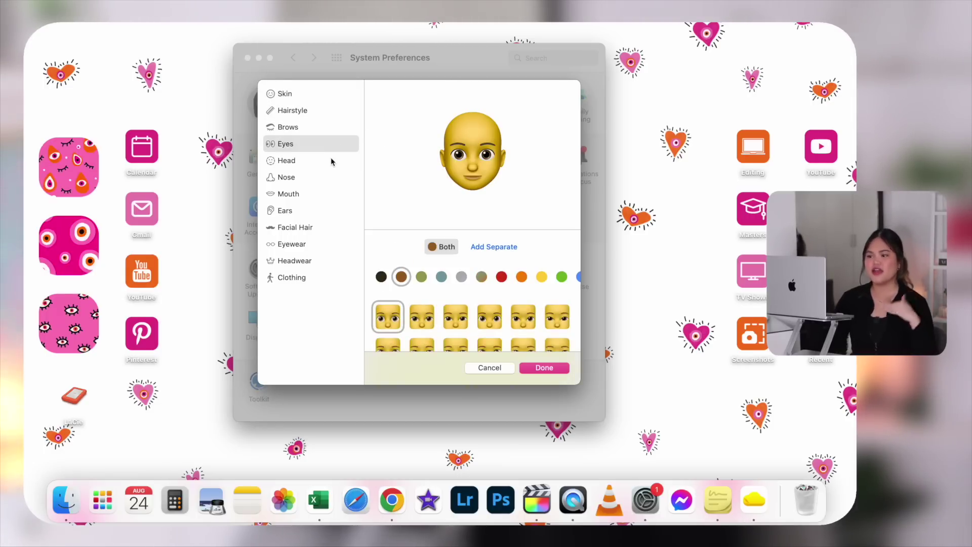
{"action": "left_click", "coordinate": [330, 177]}
{"action": "left_click", "coordinate": [329, 227]}
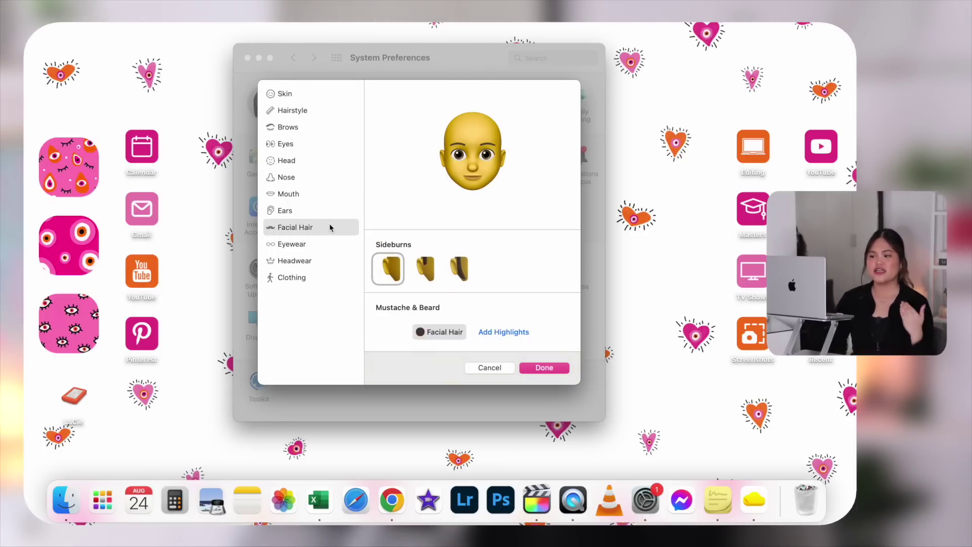
{"action": "left_click", "coordinate": [330, 260]}
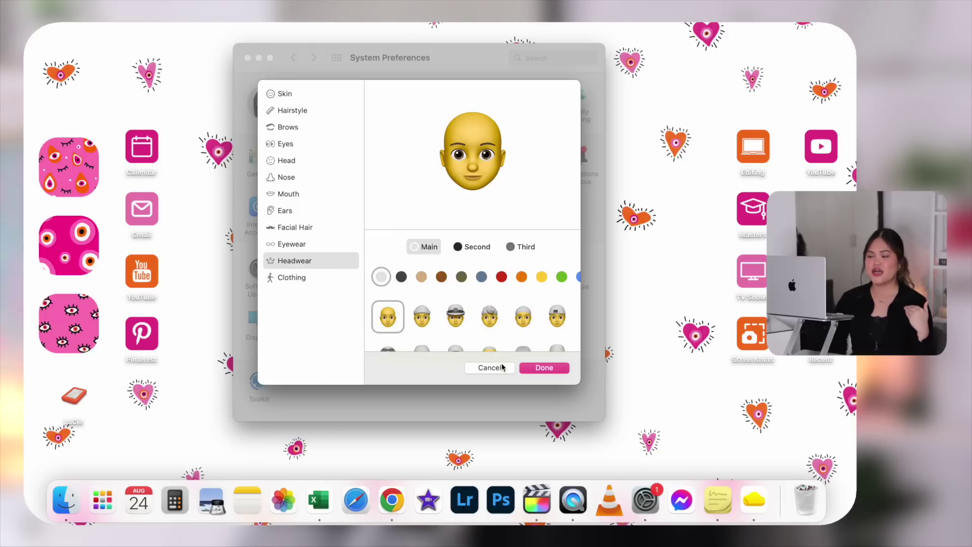
{"action": "left_click", "coordinate": [503, 367]}
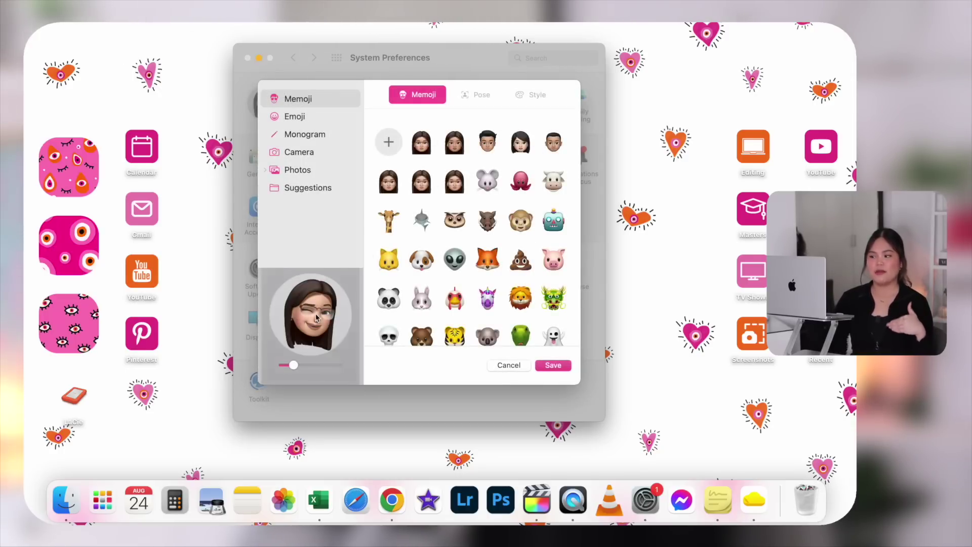
{"action": "left_click", "coordinate": [501, 367]}
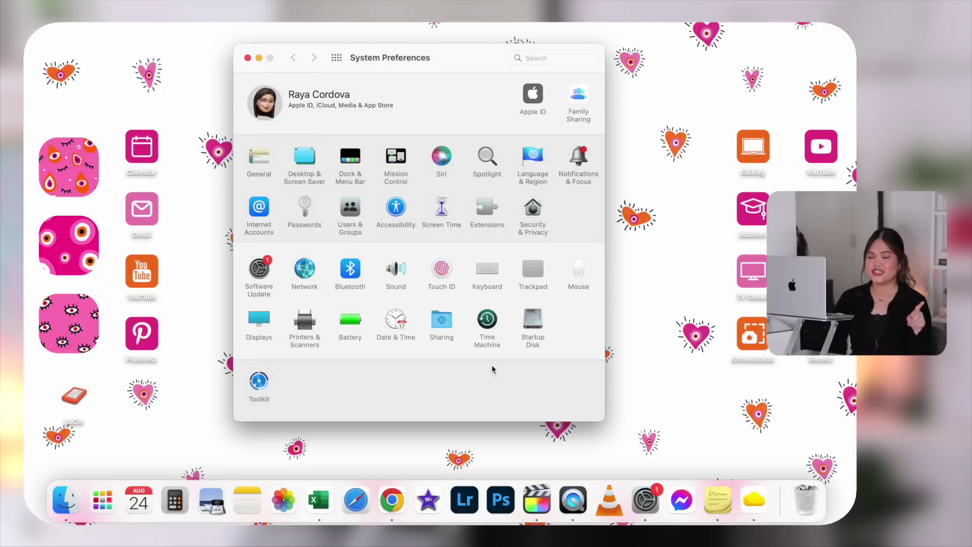
Choose Retro Anime Clock as the screen saver and preview it full screen.
{"action": "left_click", "coordinate": [317, 176]}
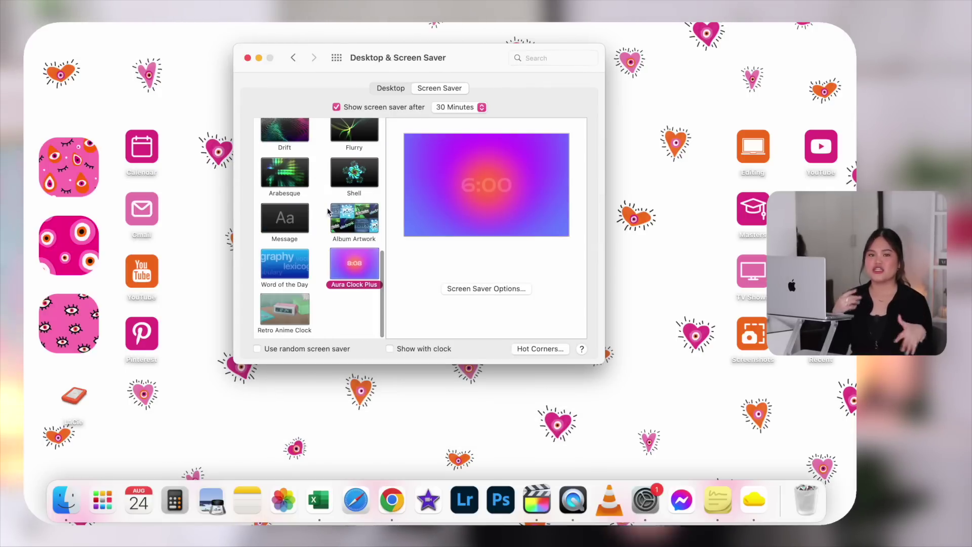
{"action": "left_click", "coordinate": [284, 319]}
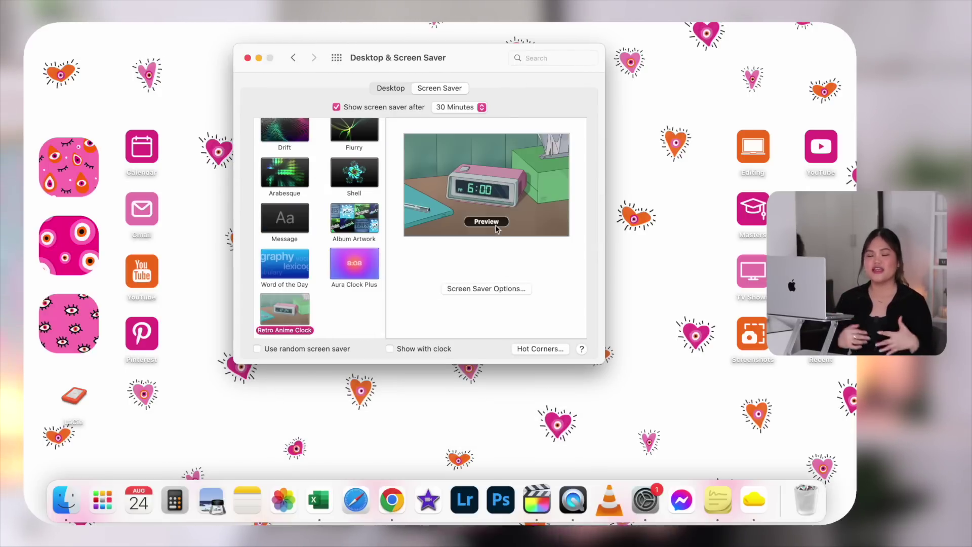
{"action": "left_click", "coordinate": [486, 223]}
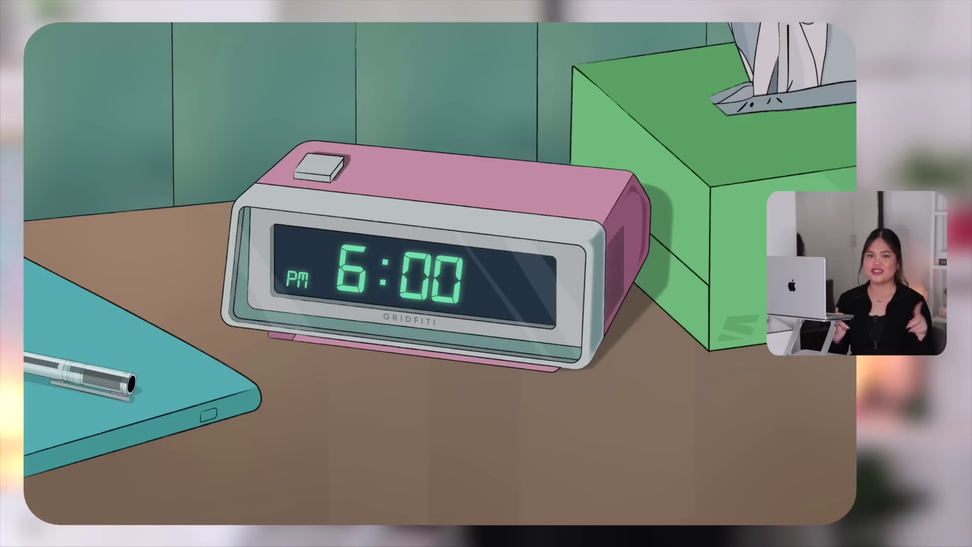